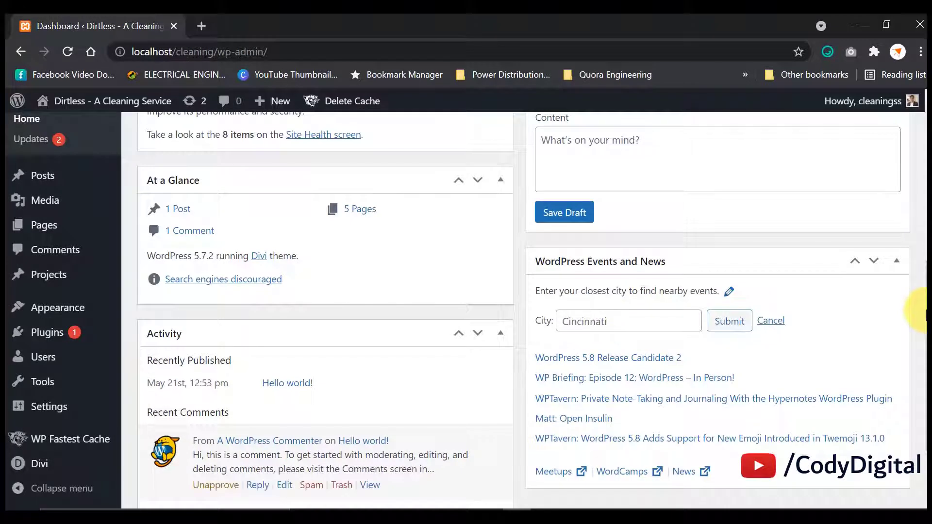
# - Open the site's front page in a separate tab and trash the Sweet layout in the Divi Library
pyautogui.moveTo(148, 114)
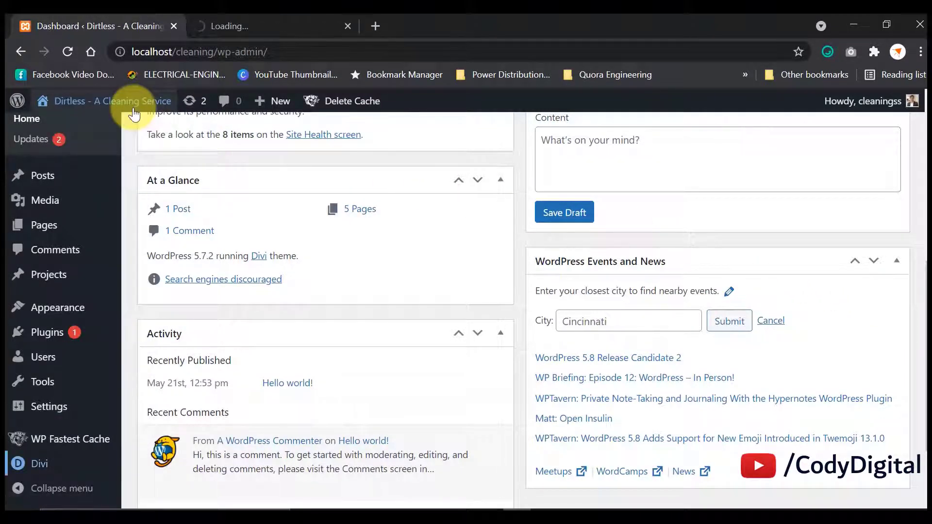
pyautogui.moveTo(44, 463)
pyautogui.click(167, 445)
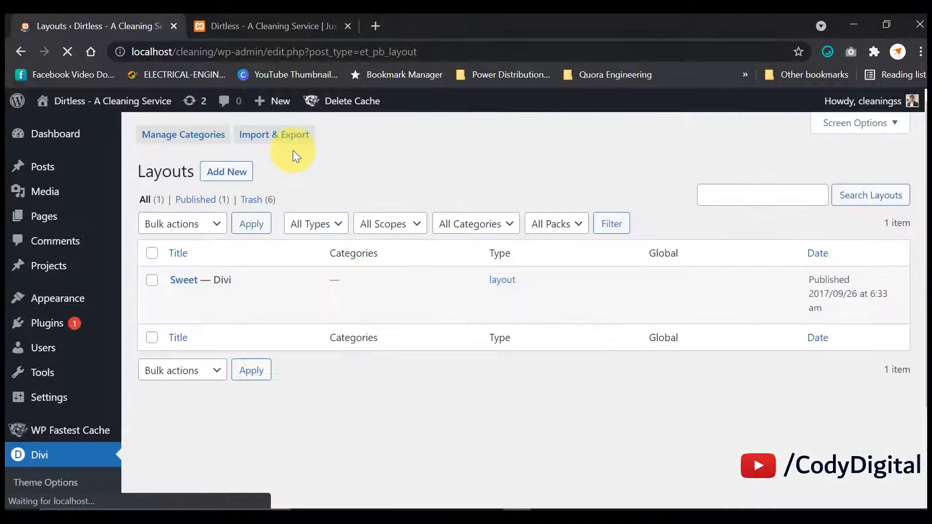
pyautogui.click(254, 297)
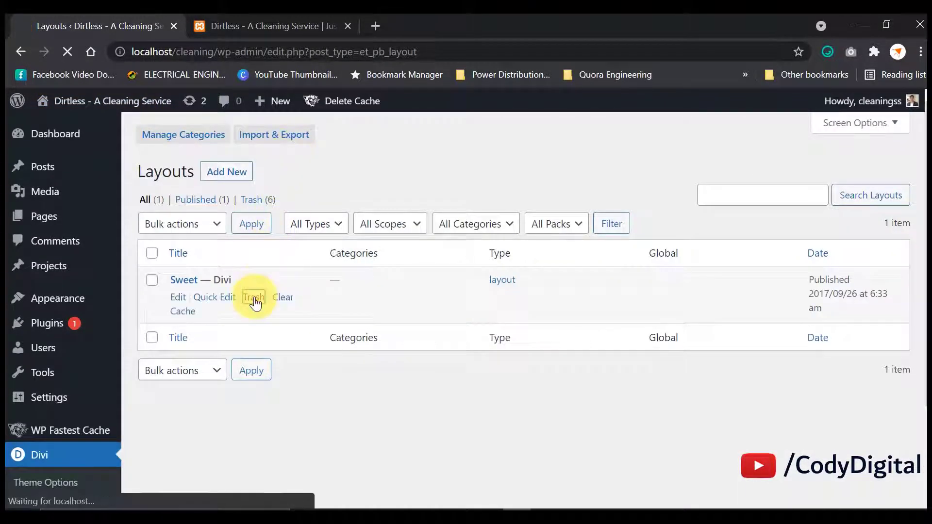
# - View the cleaning site's front page and close its tab
pyautogui.click(279, 19)
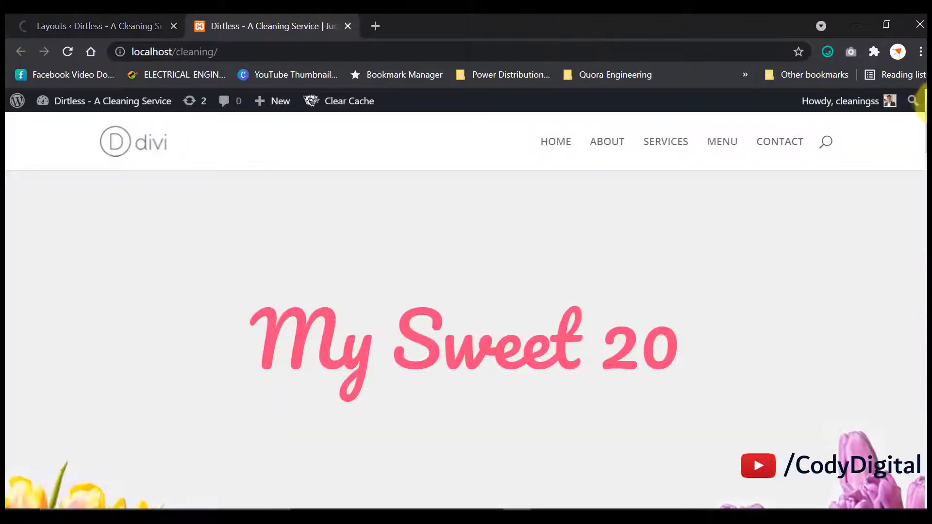
pyautogui.moveTo(924, 104); pyautogui.dragTo(909, 21)
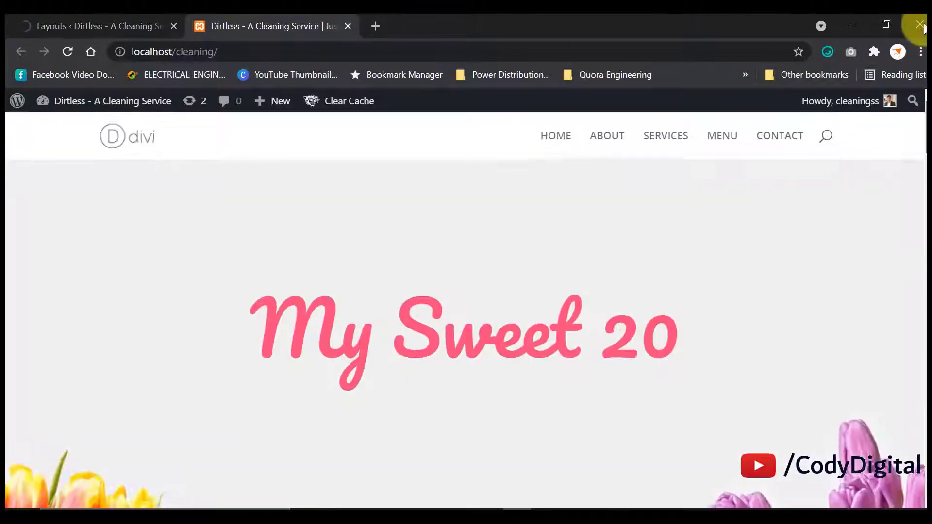
pyautogui.click(347, 26)
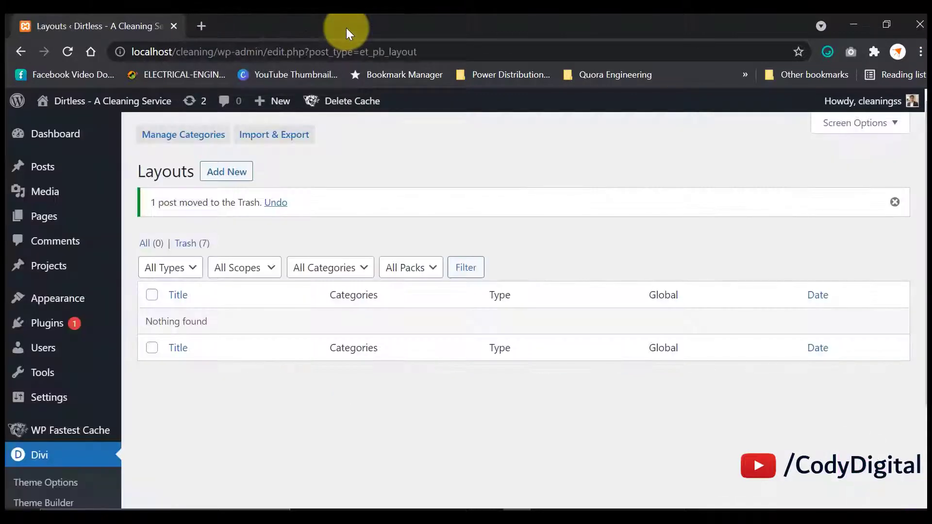
pyautogui.click(275, 136)
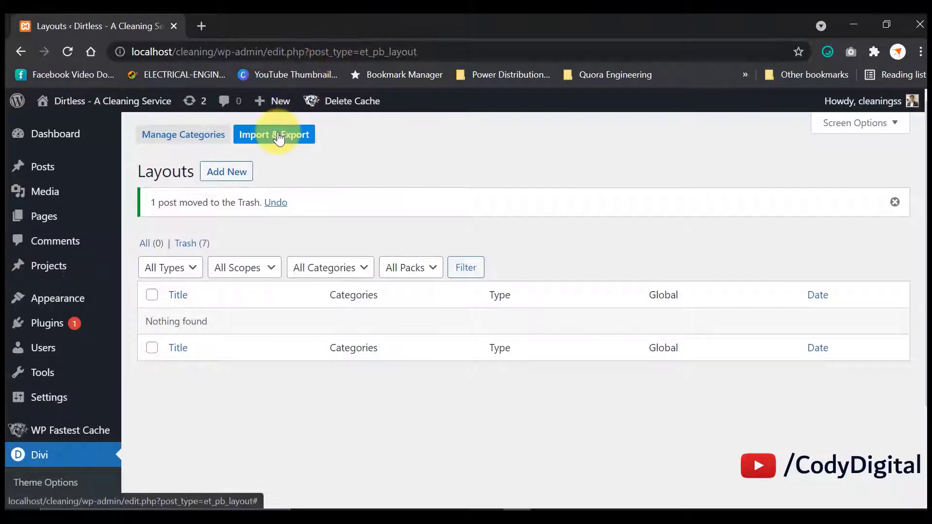
pyautogui.click(429, 236)
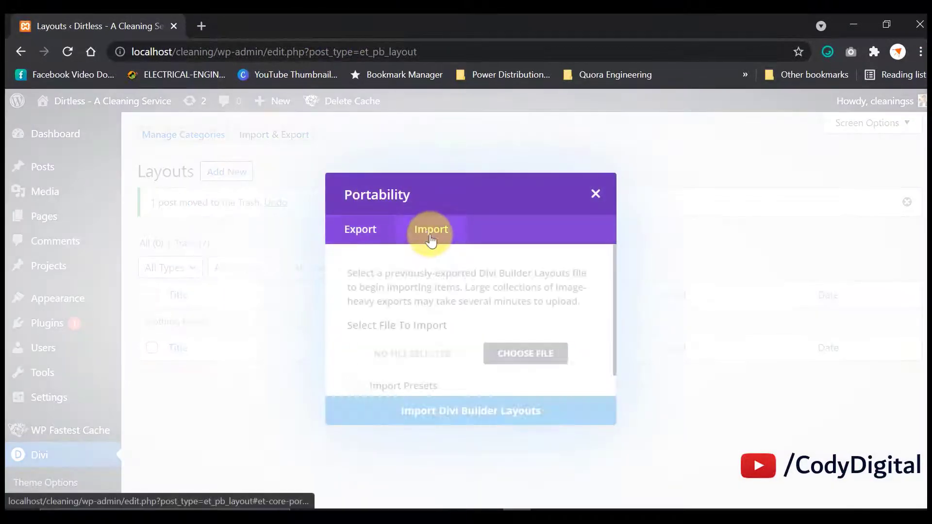
pyautogui.click(512, 354)
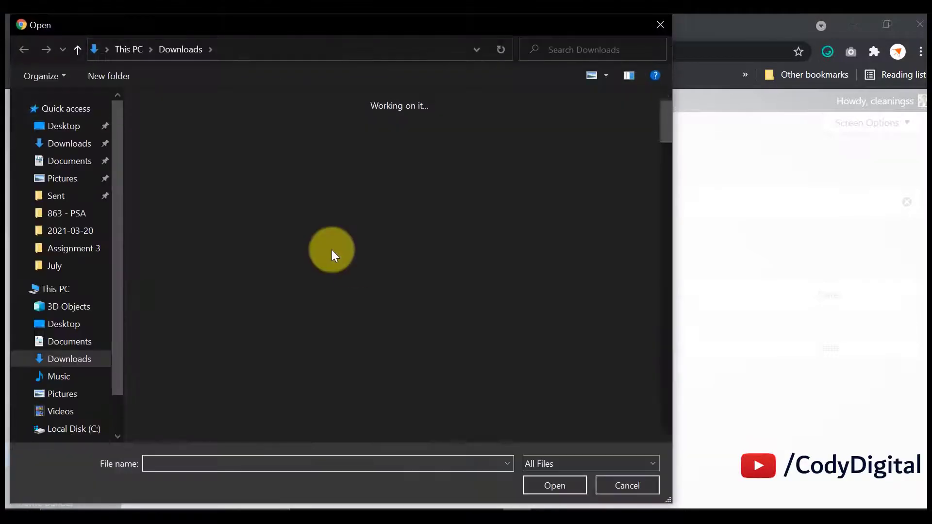
pyautogui.click(621, 482)
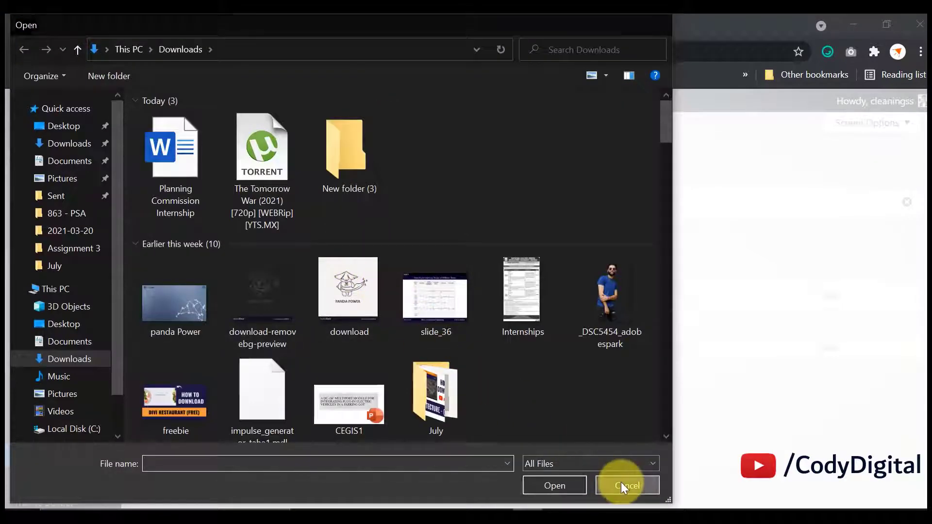
pyautogui.click(660, 509)
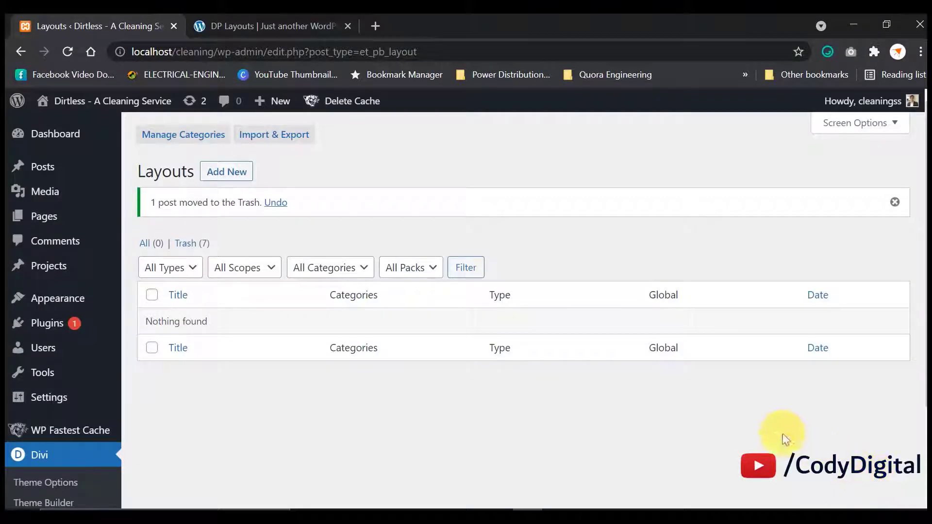
pyautogui.click(225, 179)
pyautogui.click(596, 200)
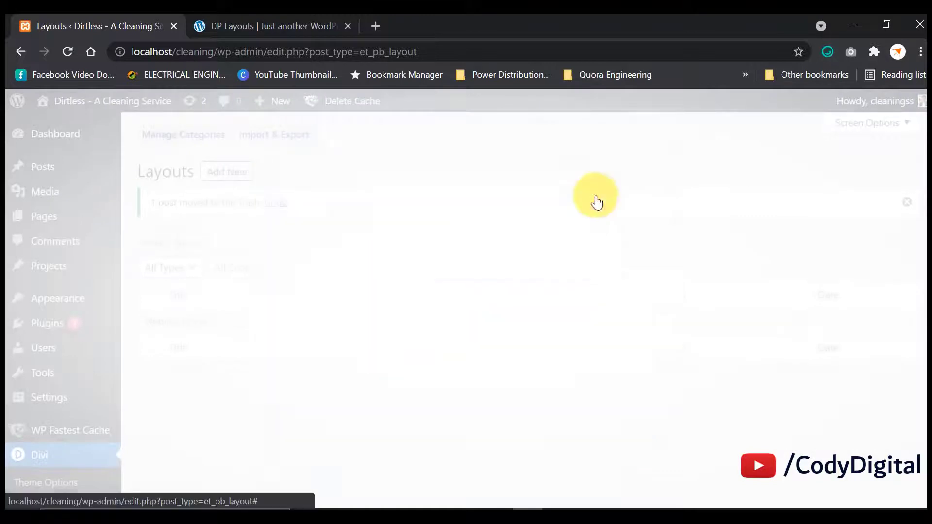
# - Open the Divi layout import dialog and copy the 6 DIVI Module-Layout-Styles folder path from File Explorer
pyautogui.click(273, 135)
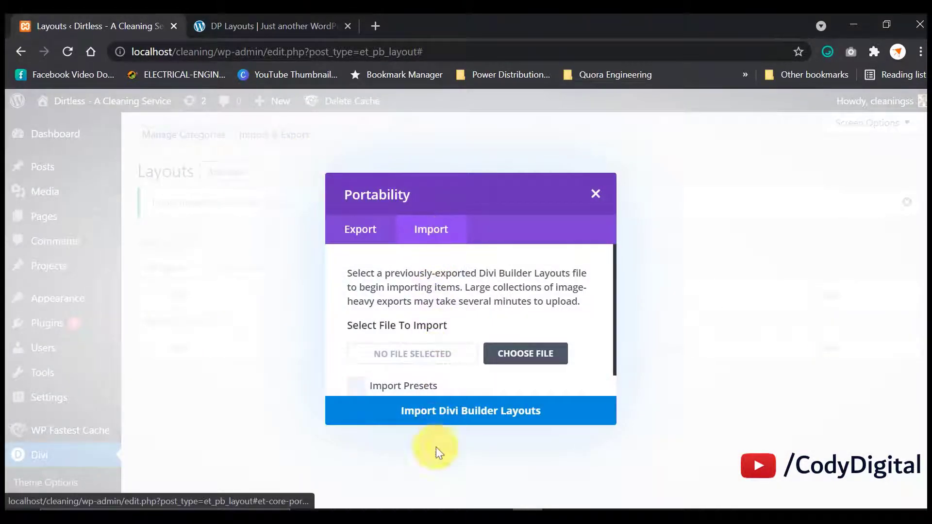
pyautogui.click(436, 507)
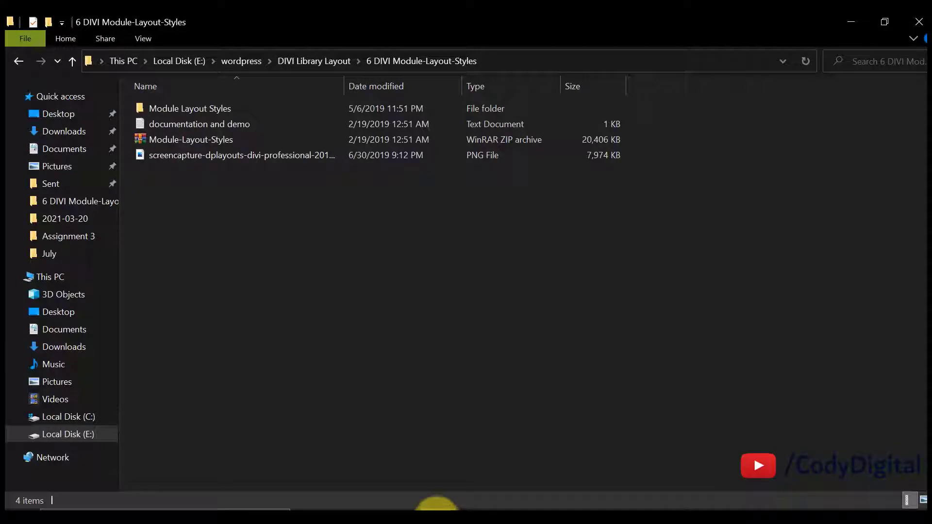
pyautogui.click(492, 63)
pyautogui.hotkey('ctrl', 'c')
pyautogui.press('BackSpace')
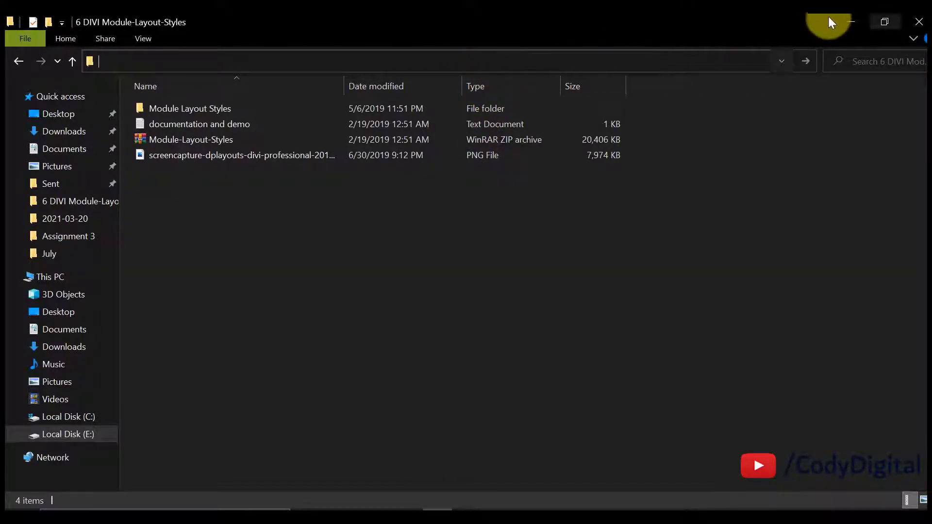
pyautogui.click(849, 16)
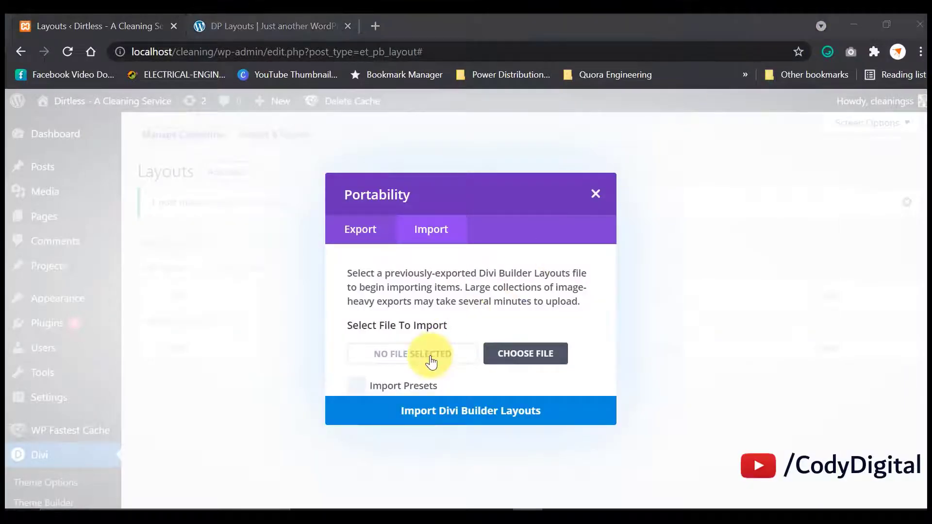
# - Import Style 1.json from the copied path's Module Layout Styles > JSON subfolder into the Divi Library and reload the layouts list
pyautogui.click(431, 362)
pyautogui.click(372, 44)
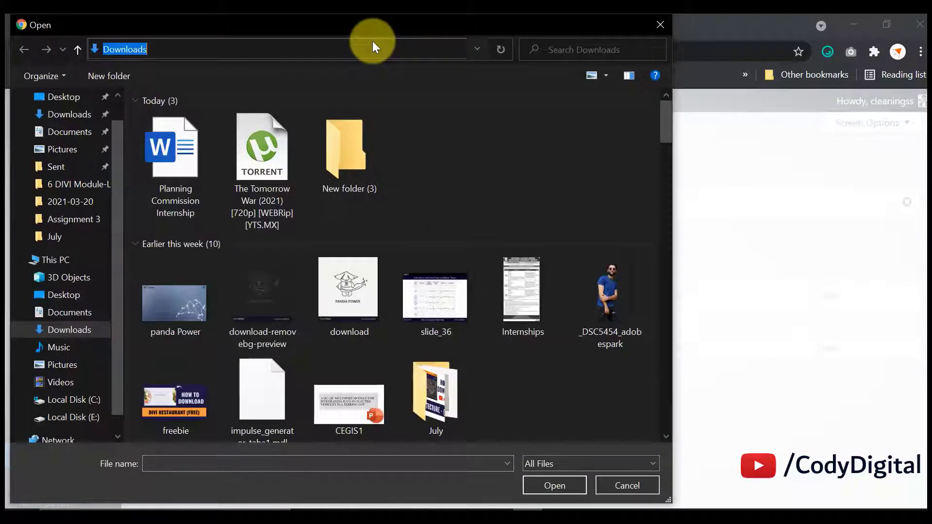
pyautogui.hotkey('ctrl', 'v')
pyautogui.press('Return')
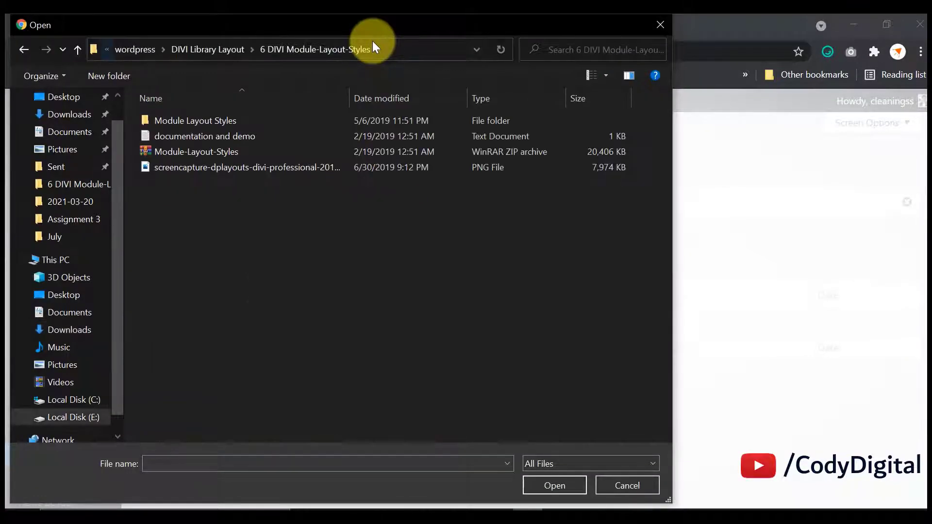
pyautogui.doubleClick(203, 120)
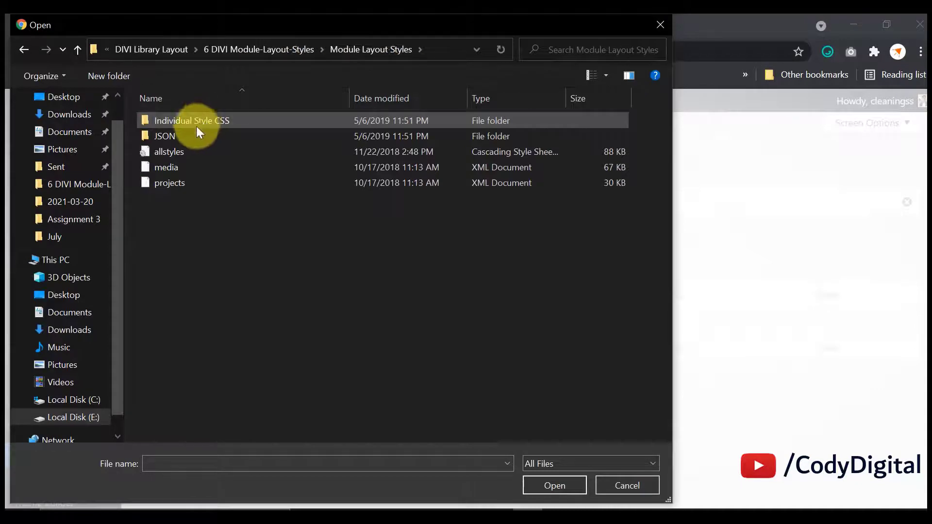
pyautogui.doubleClick(186, 136)
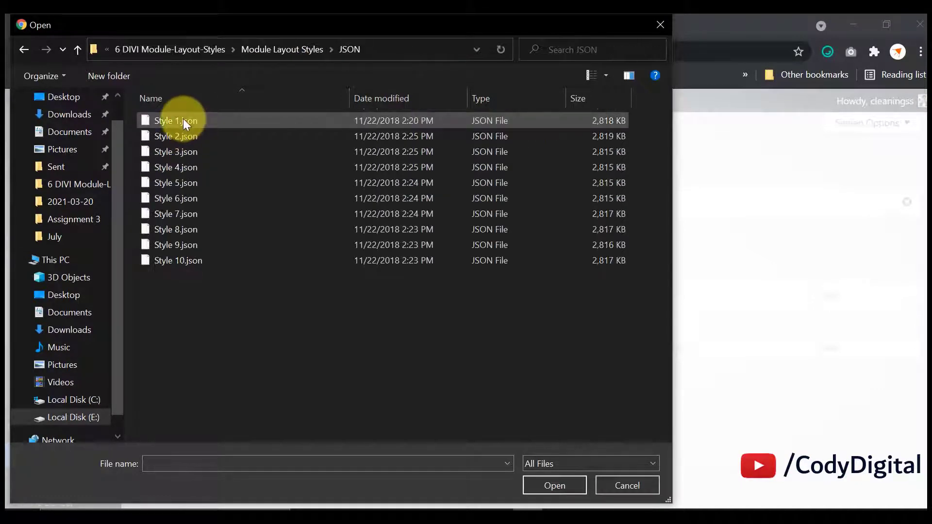
pyautogui.doubleClick(183, 121)
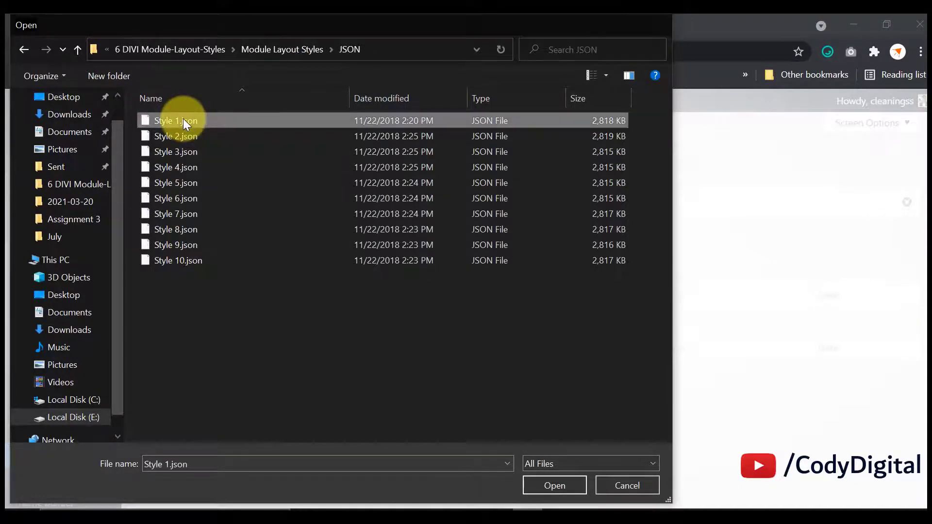
pyautogui.click(432, 413)
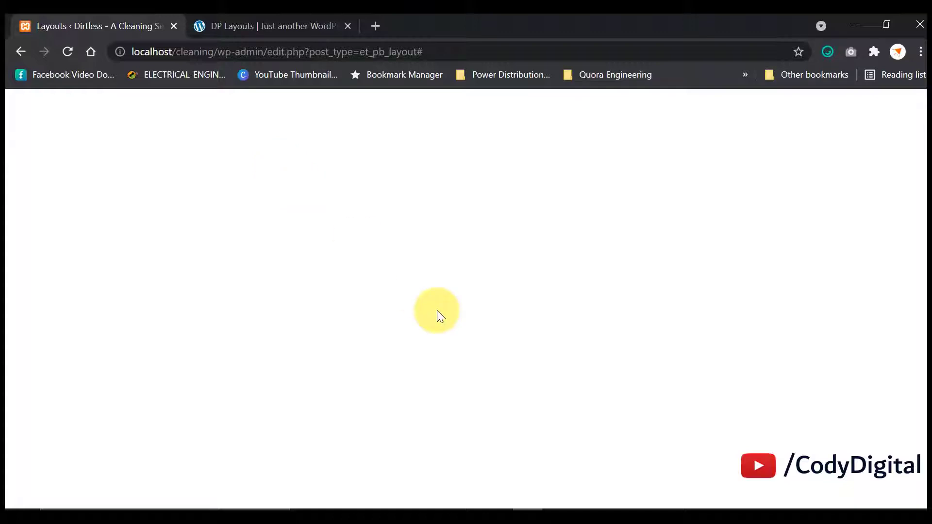
pyautogui.click(65, 50)
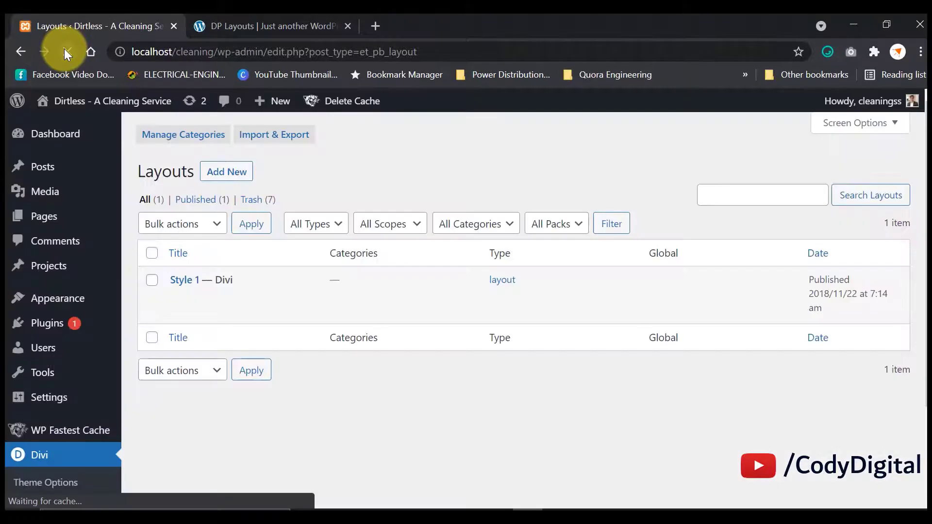
# - Import Style 10.json from the JSON folder into the Divi Library
pyautogui.click(243, 128)
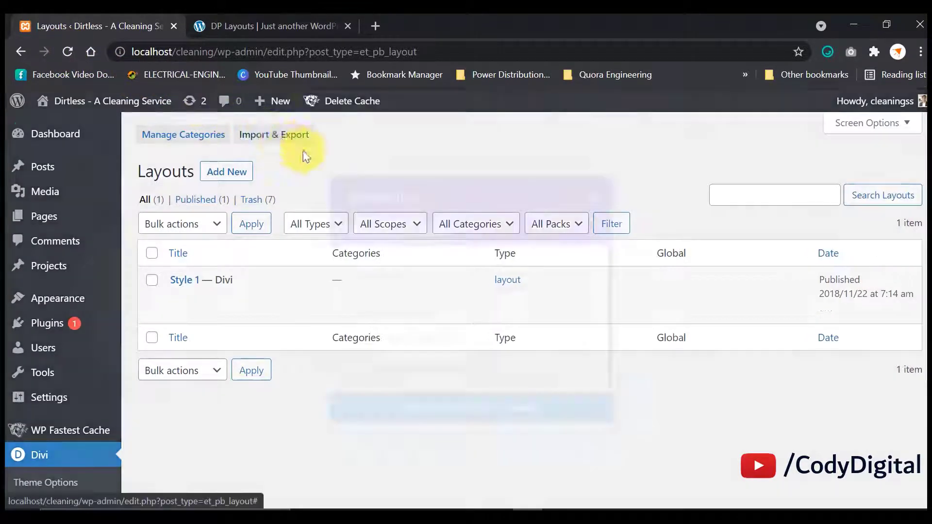
pyautogui.click(431, 231)
pyautogui.click(499, 351)
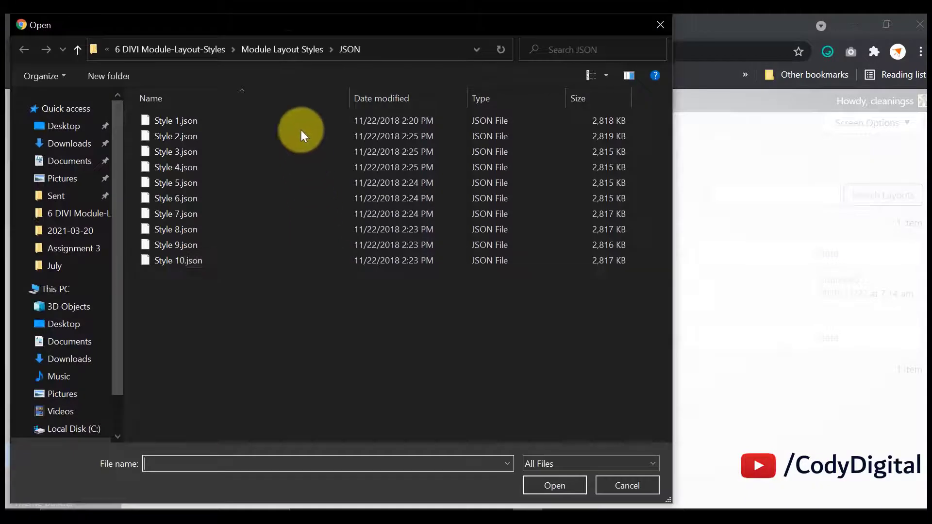
pyautogui.click(287, 50)
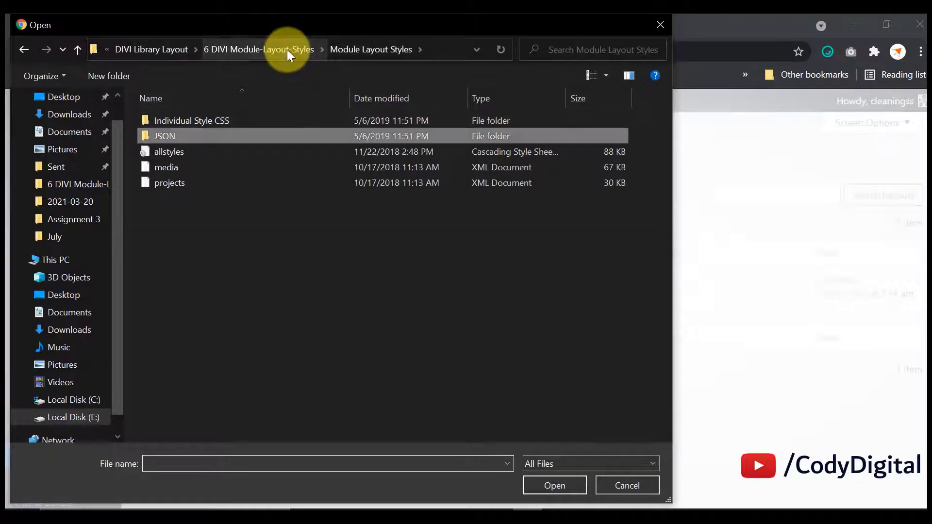
pyautogui.click(182, 146)
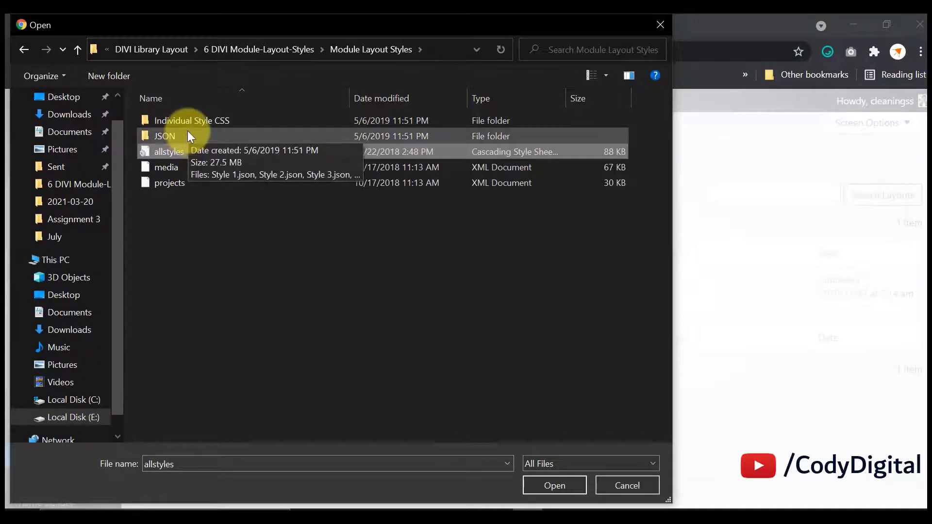
pyautogui.doubleClick(189, 136)
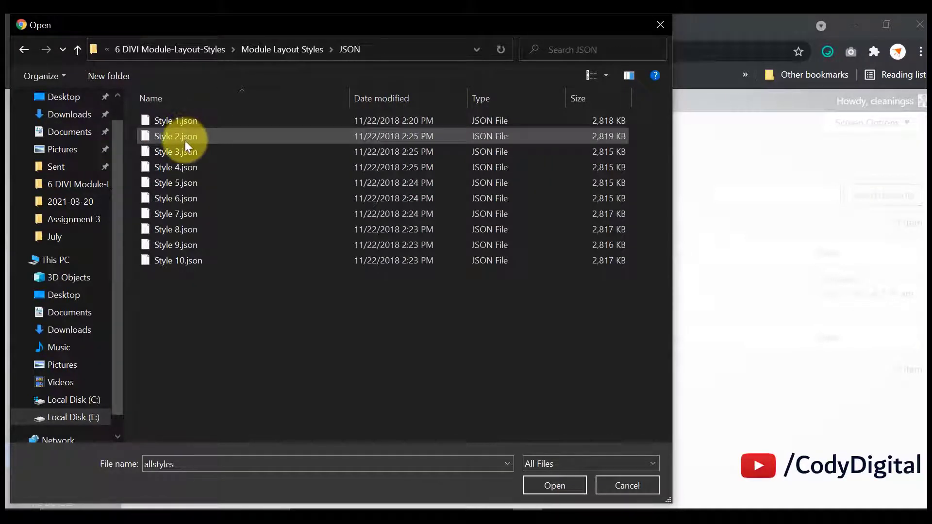
pyautogui.click(185, 141)
pyautogui.click(188, 259)
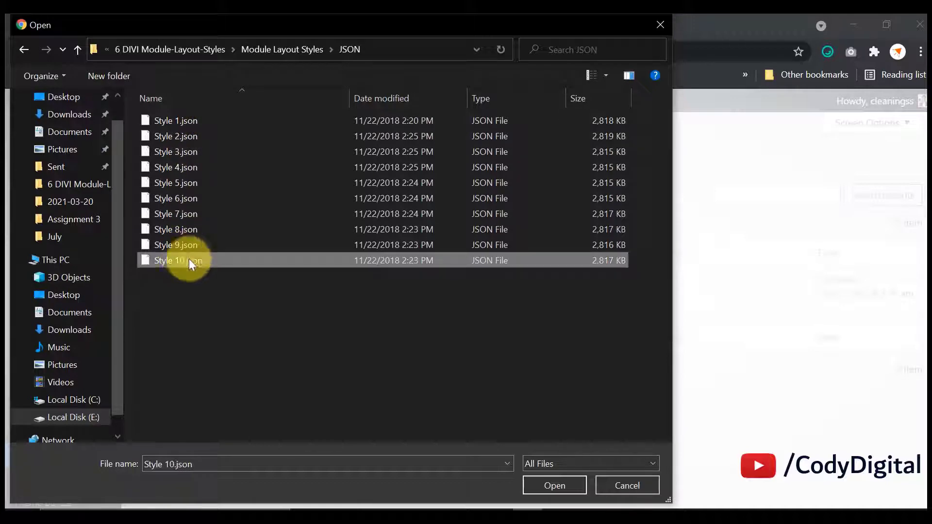
pyautogui.click(561, 485)
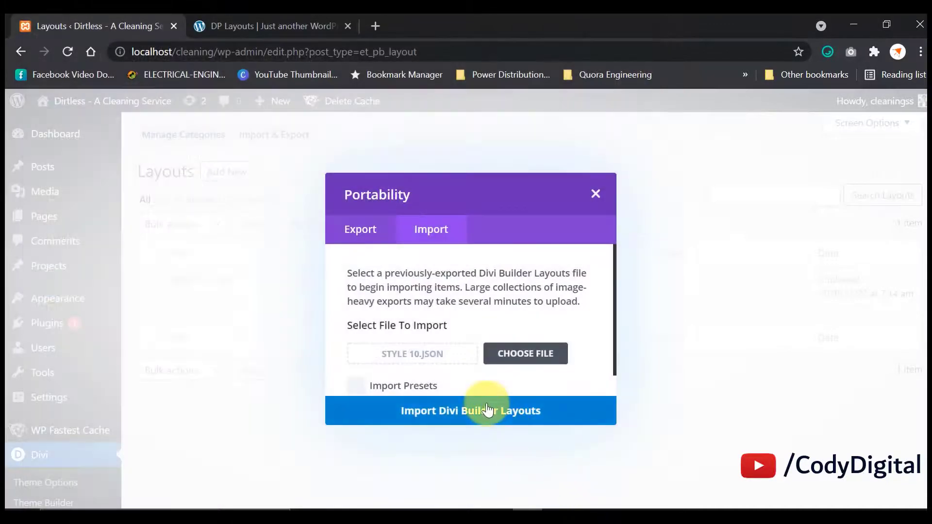
pyautogui.click(488, 410)
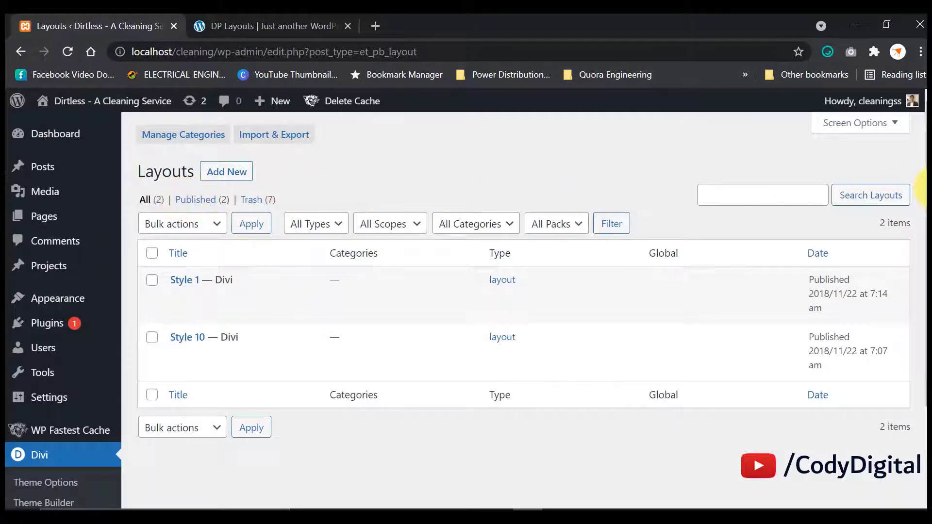
# - Install the WordPress importer from the site's import tools and run it
pyautogui.scroll(-3, 922, 318)
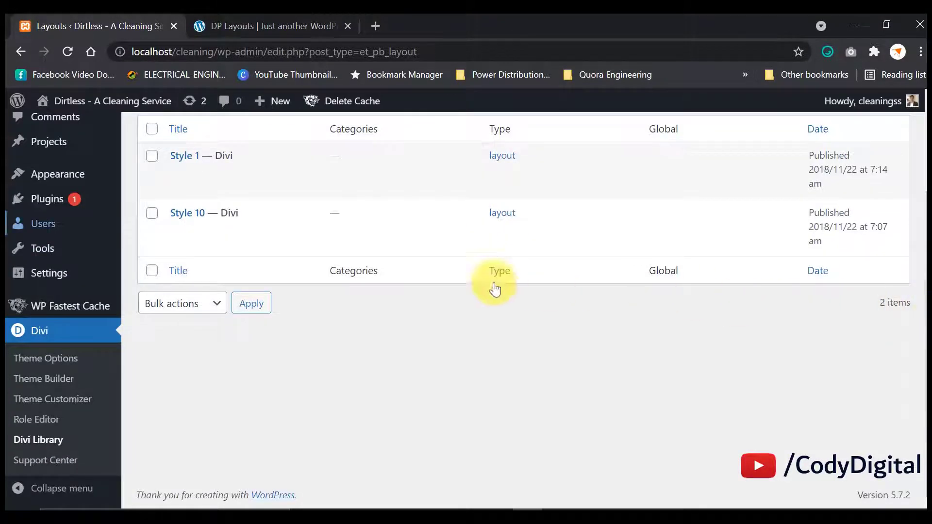
pyautogui.moveTo(52, 252)
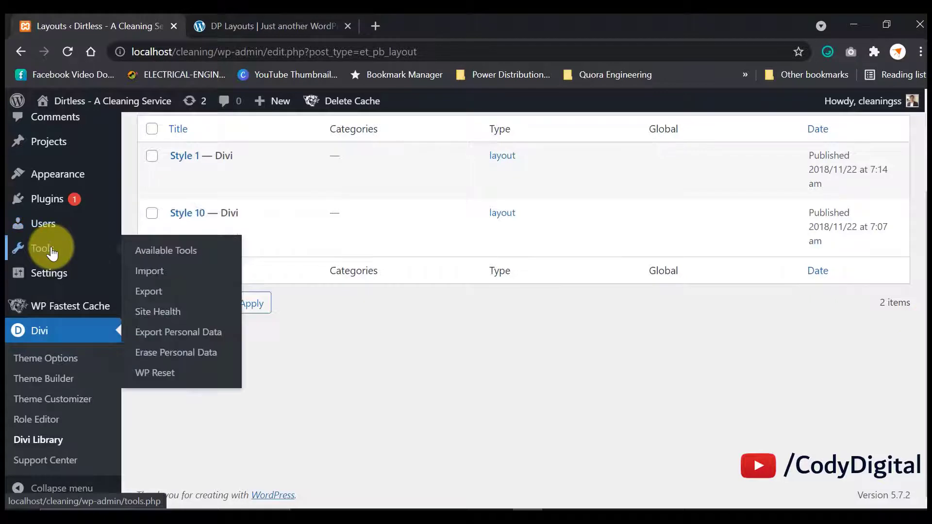
pyautogui.click(155, 277)
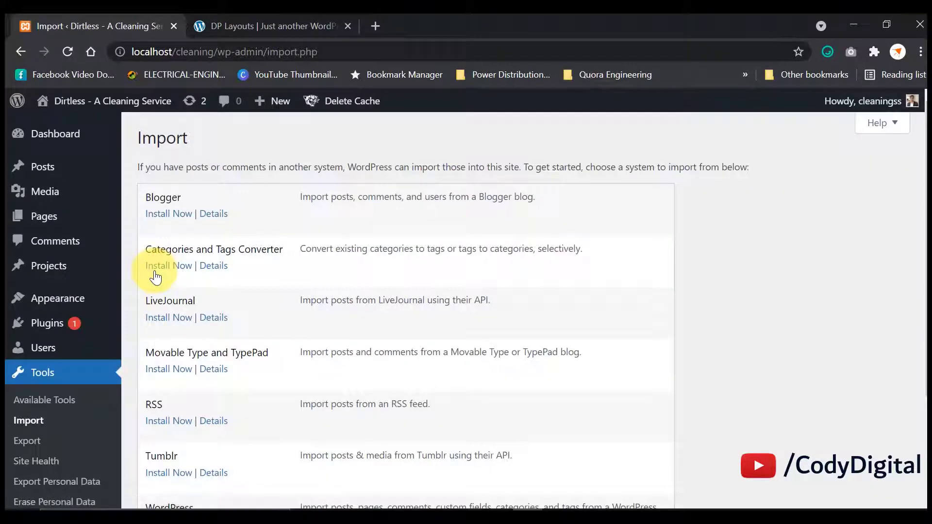
pyautogui.moveTo(924, 218); pyautogui.dragTo(924, 319)
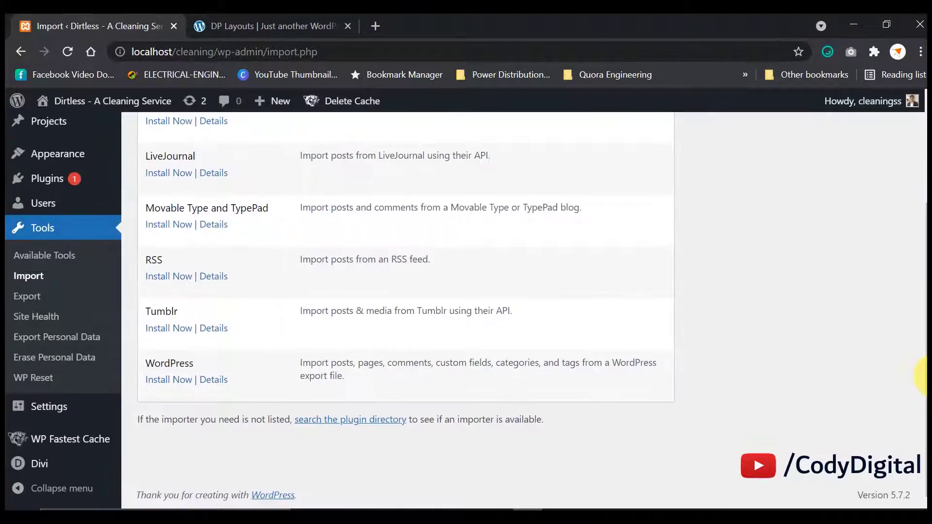
pyautogui.click(170, 380)
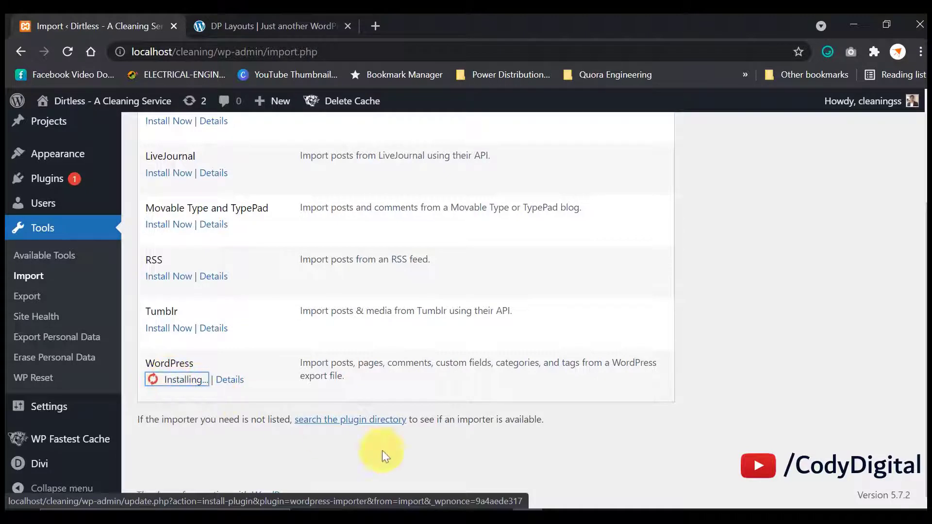
pyautogui.click(593, 508)
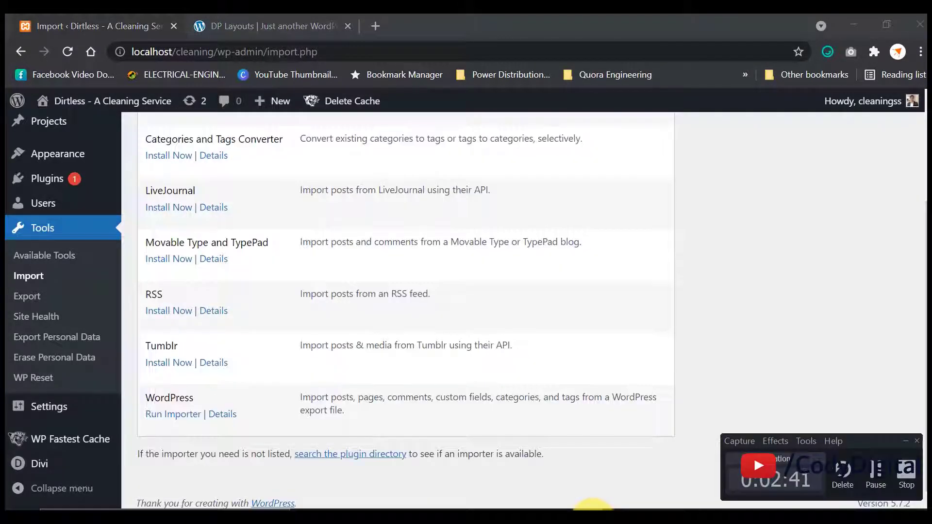
pyautogui.click(175, 416)
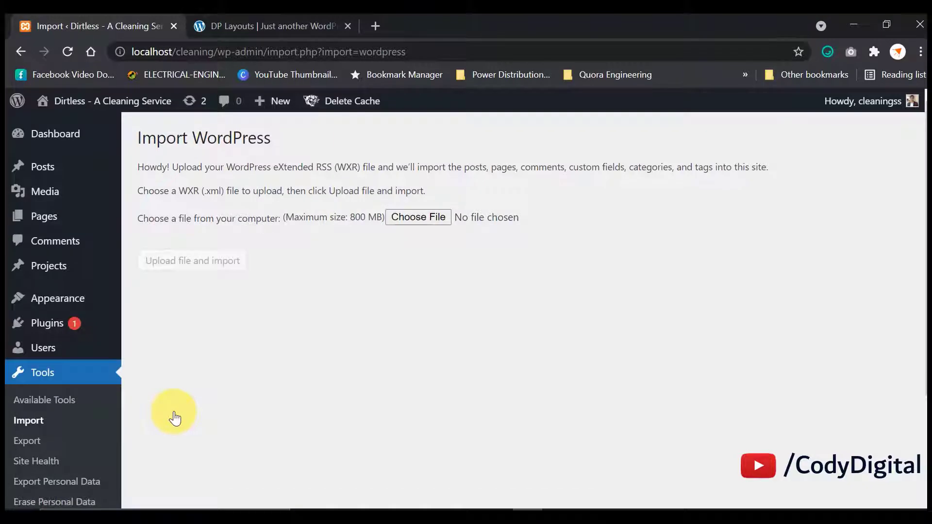
# - Upload media.xml from the Module Layout Styles folder to the WordPress importer
pyautogui.click(426, 219)
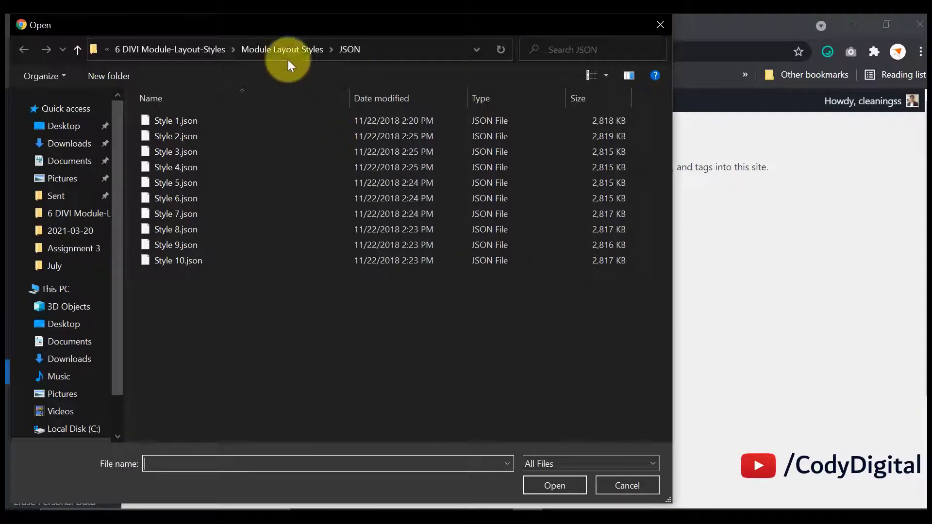
pyautogui.click(280, 50)
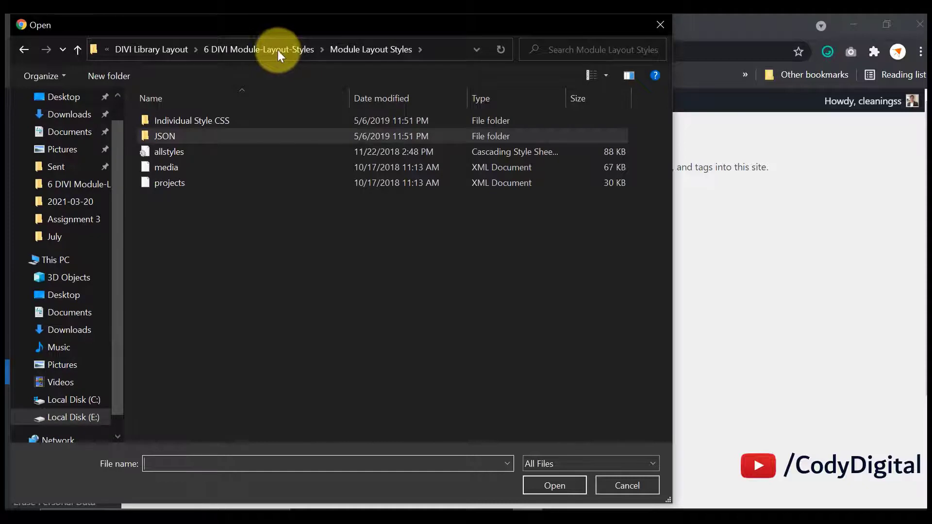
pyautogui.click(252, 48)
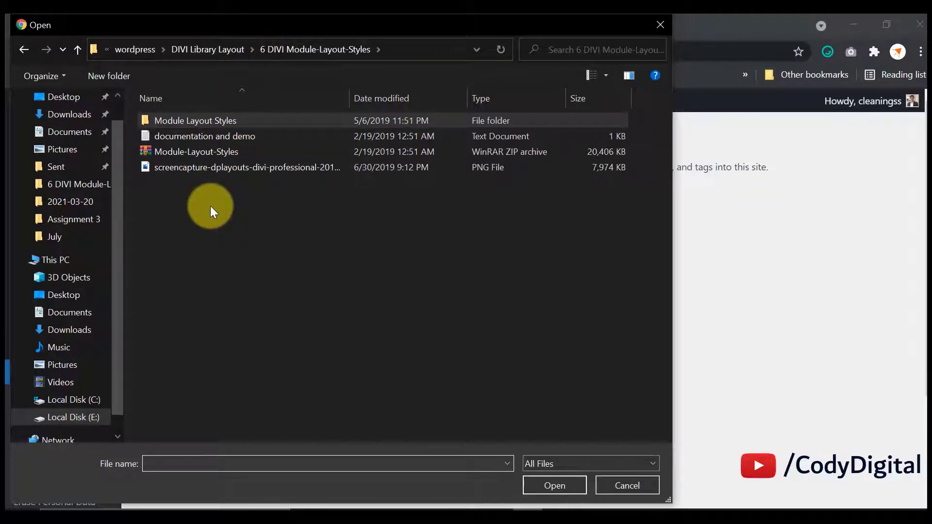
pyautogui.doubleClick(210, 120)
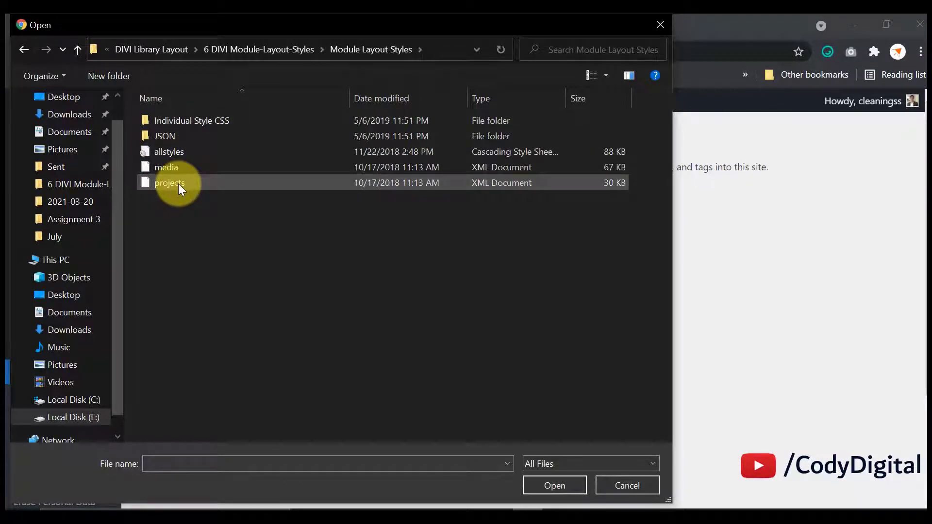
pyautogui.click(493, 166)
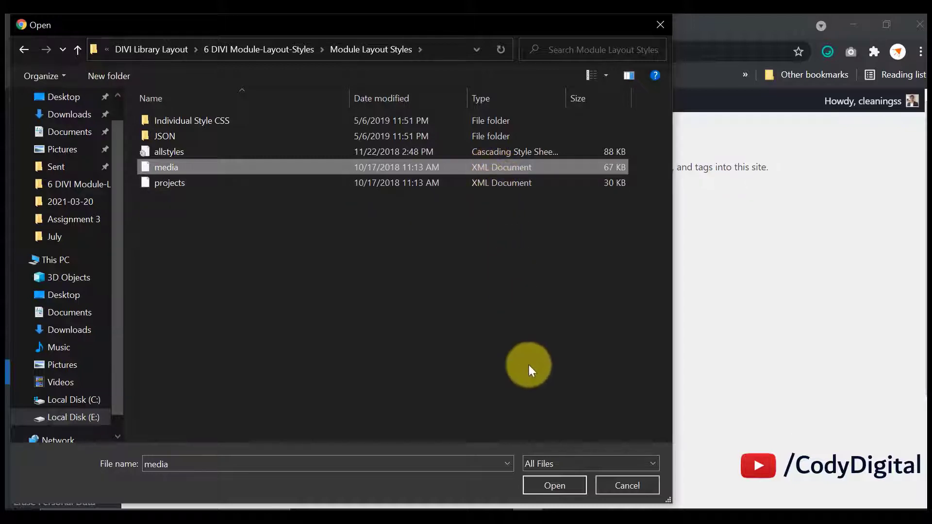
pyautogui.click(552, 485)
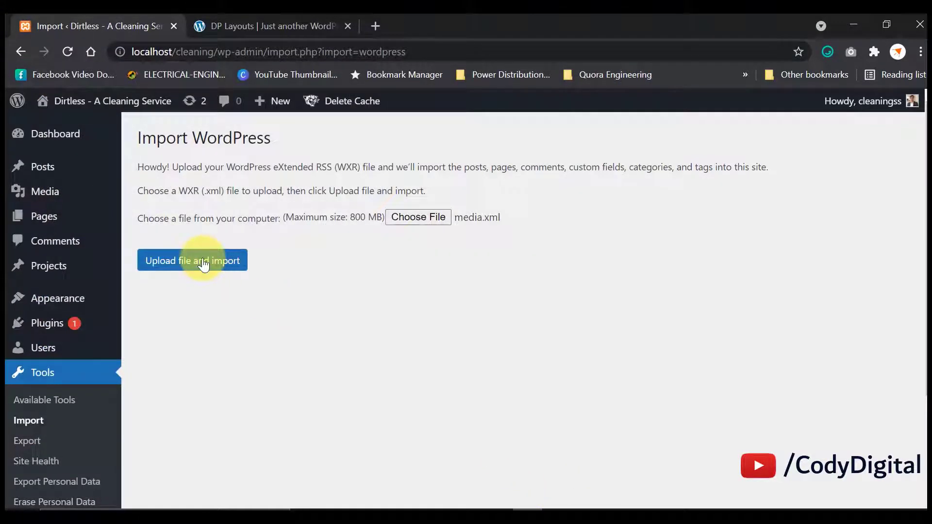
pyautogui.click(203, 265)
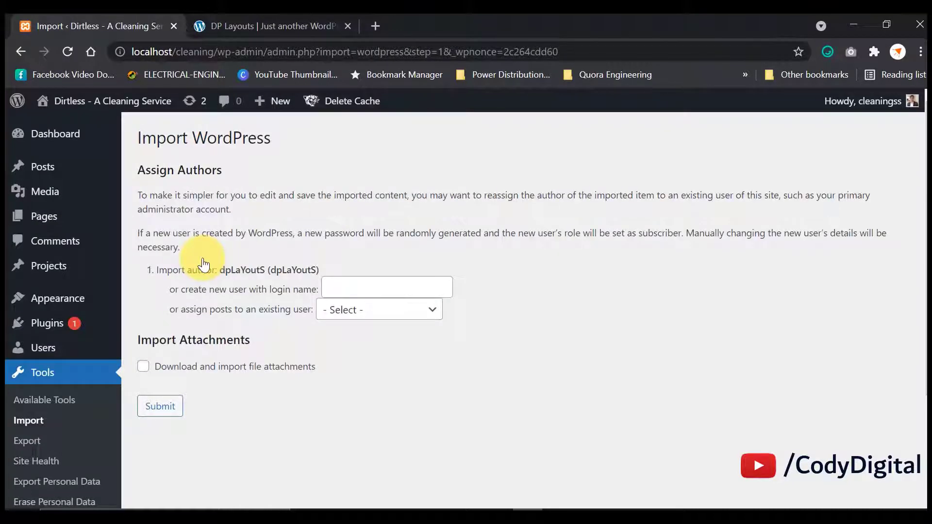
# - Assign the dpLaYoutS author's media items to the existing site user and submit the import without downloading attachments
pyautogui.click(350, 288)
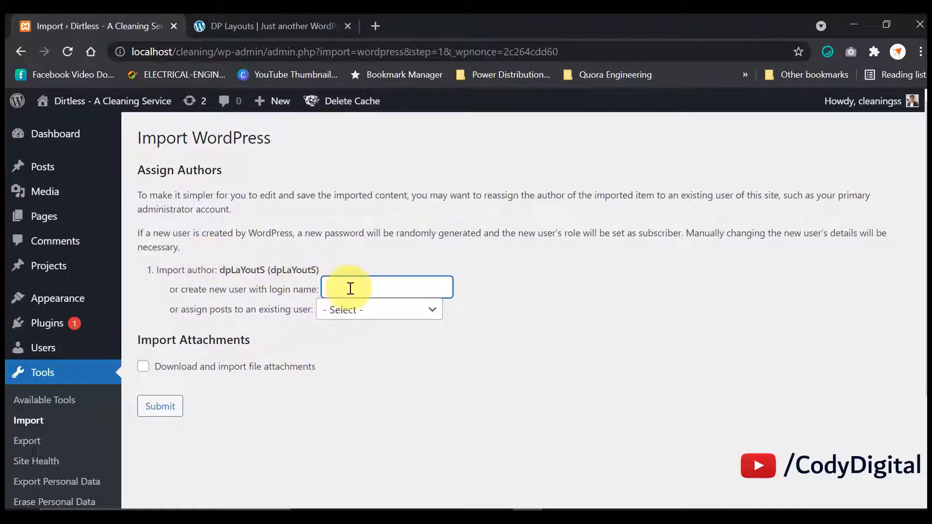
pyautogui.click(350, 311)
pyautogui.click(350, 354)
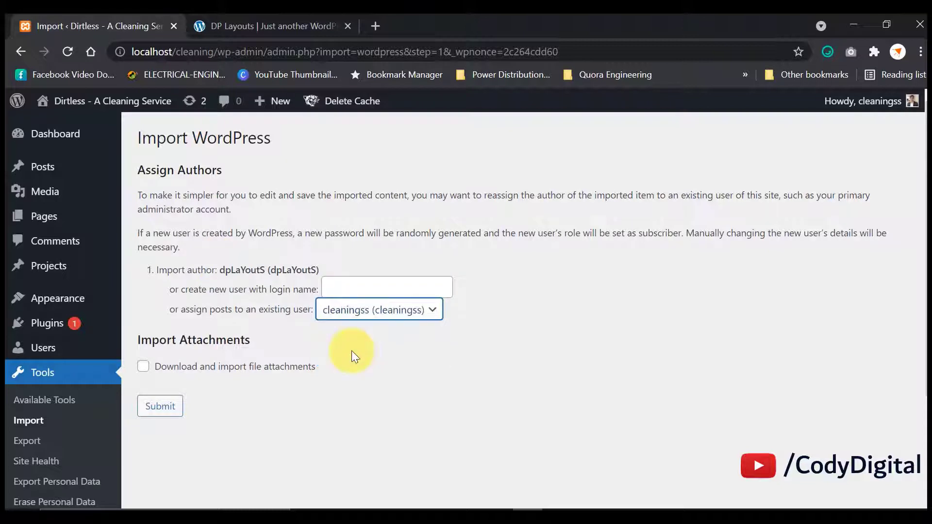
pyautogui.click(172, 409)
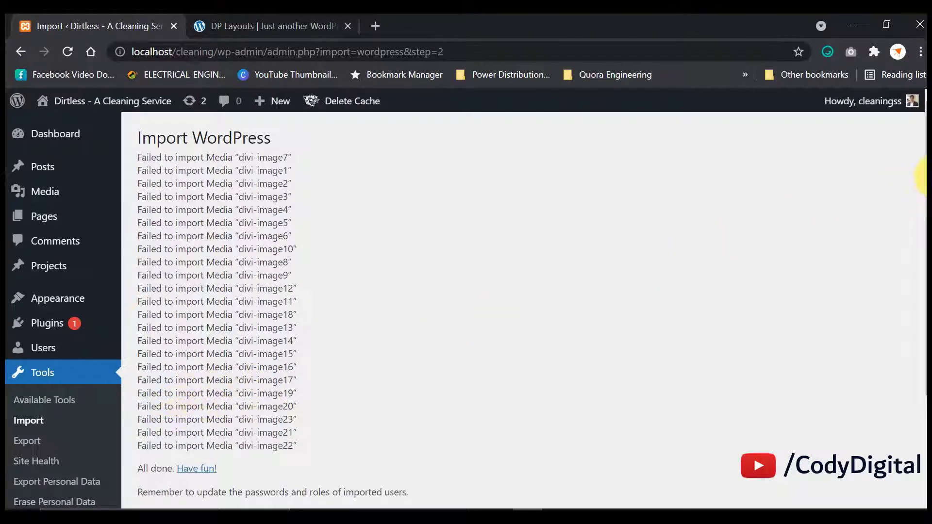
# - Run the WordPress importer again and upload projects.xml from the Module Layout Styles folder
pyautogui.moveTo(925, 167)
pyautogui.mouseDown()
pyautogui.moveTo(925, 291)
pyautogui.moveTo(924, 156)
pyautogui.mouseUp()
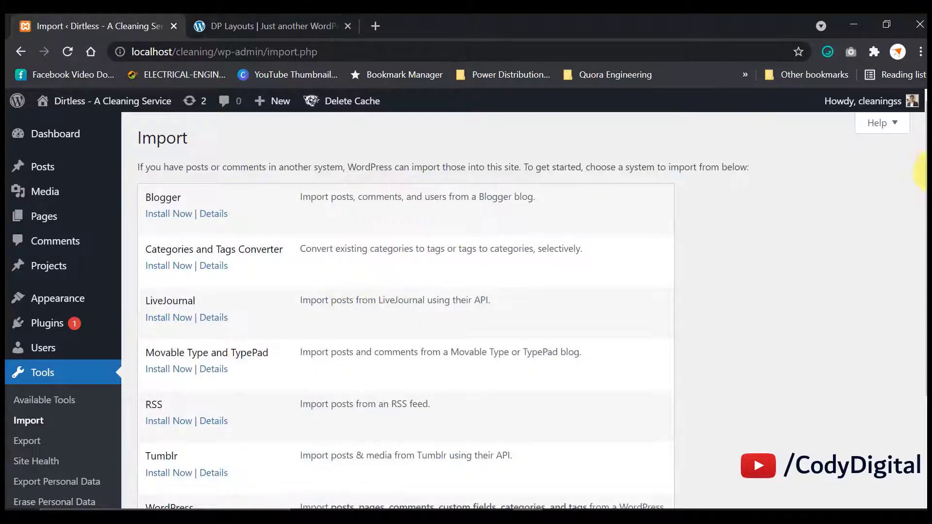
pyautogui.moveTo(922, 170); pyautogui.dragTo(917, 337)
pyautogui.click(192, 381)
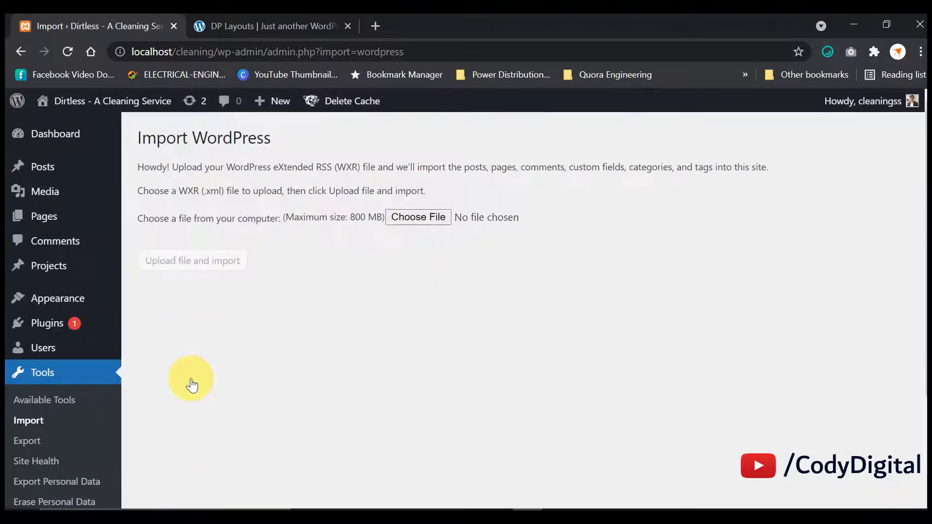
pyautogui.click(443, 216)
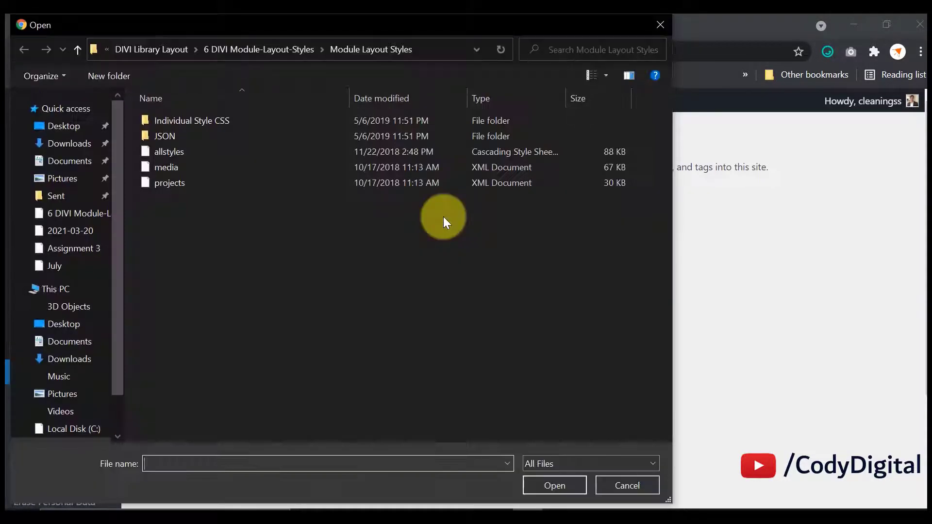
pyautogui.click(435, 182)
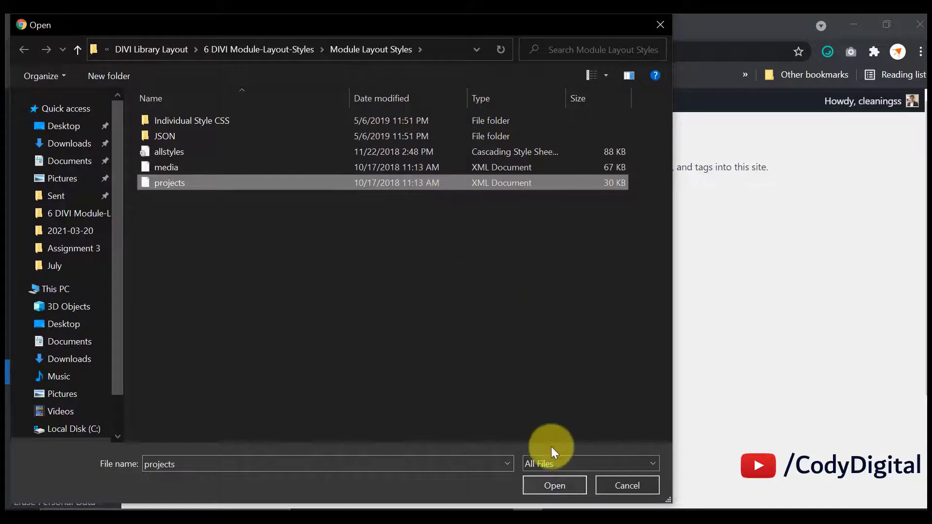
pyautogui.click(567, 485)
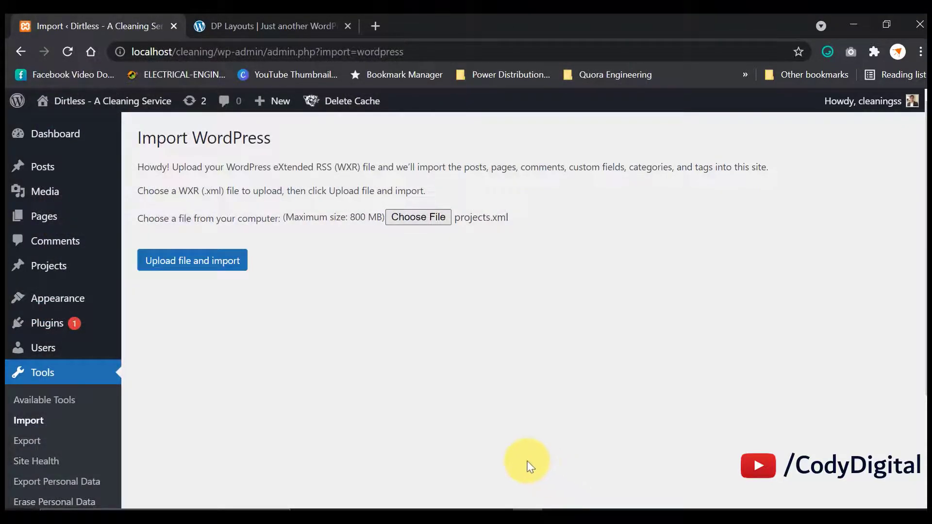
pyautogui.click(195, 264)
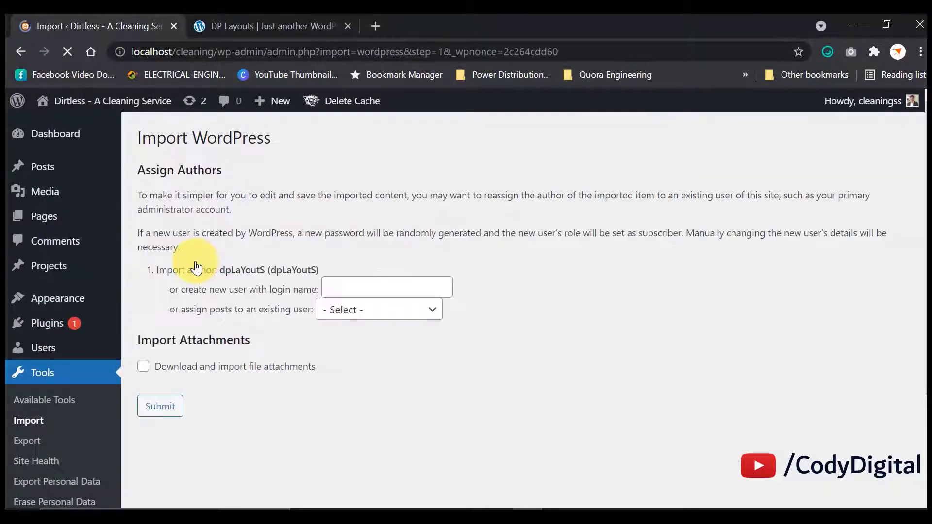
# - Assign the dpLaYoutS author's projects to the existing site user and submit the import
pyautogui.click(334, 313)
pyautogui.click(334, 352)
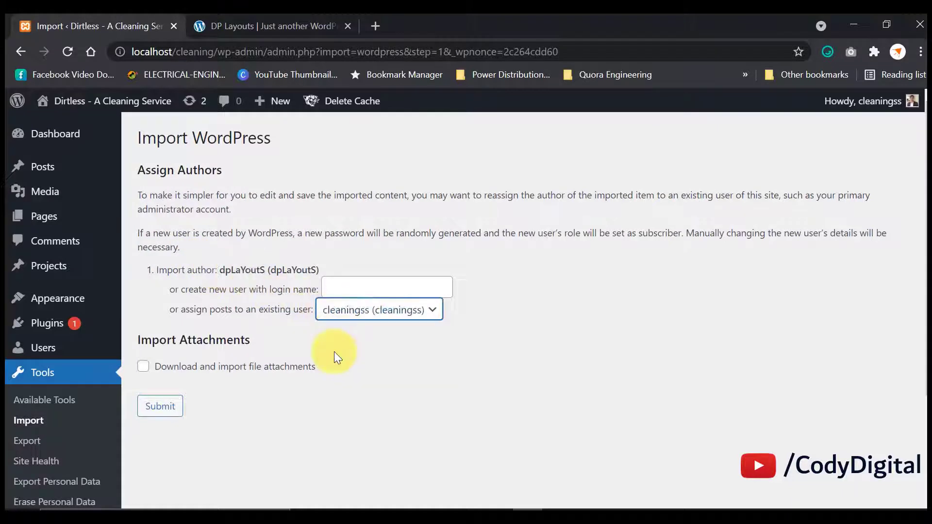
pyautogui.click(170, 406)
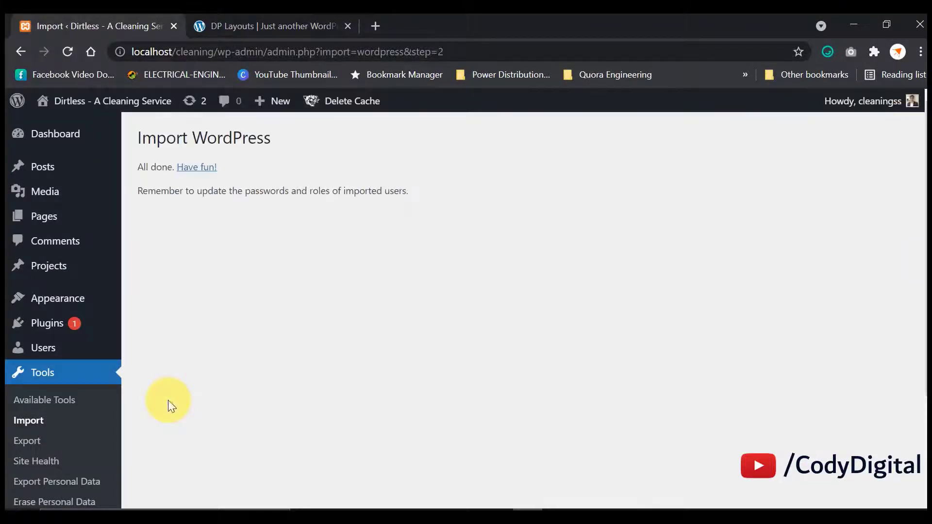
pyautogui.tripleClick(254, 195)
pyautogui.click(253, 195)
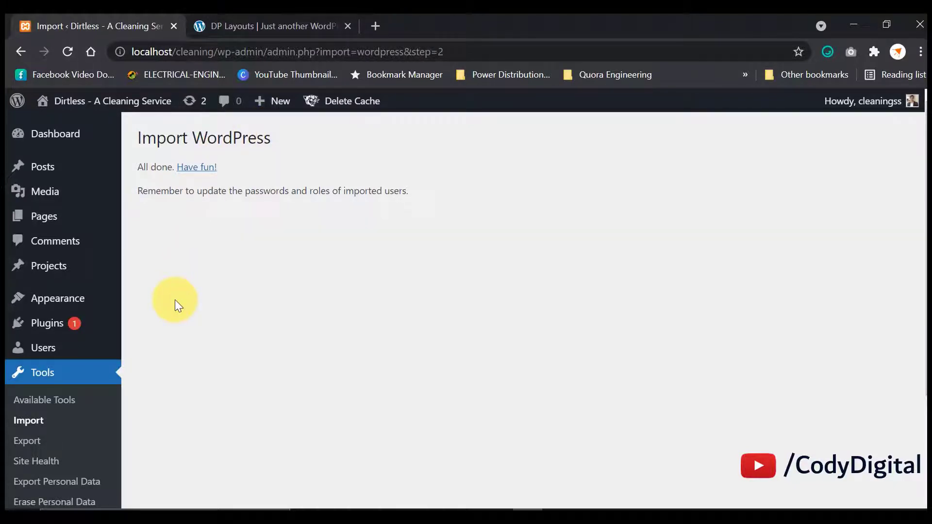
# - Open the Homepage template's custom body for editing in the Divi Theme Builder
pyautogui.moveTo(922, 210); pyautogui.dragTo(922, 312)
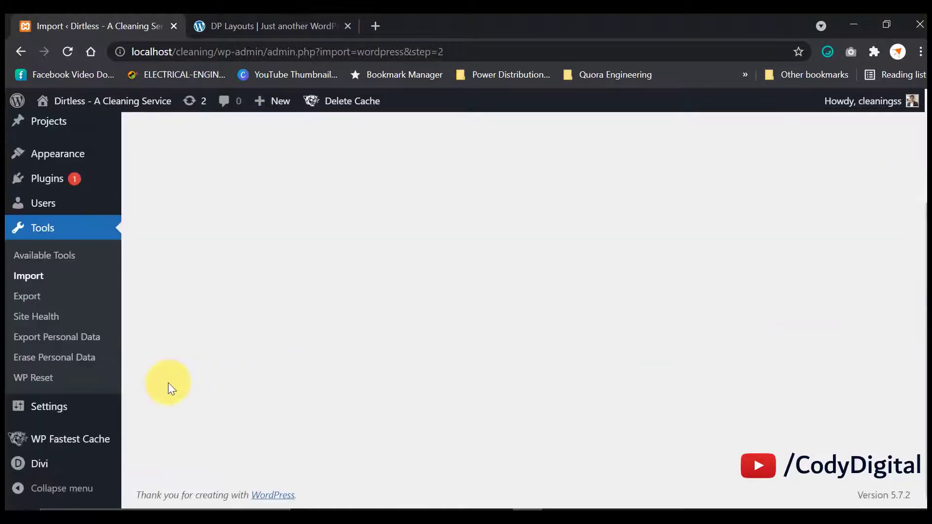
pyautogui.moveTo(78, 466)
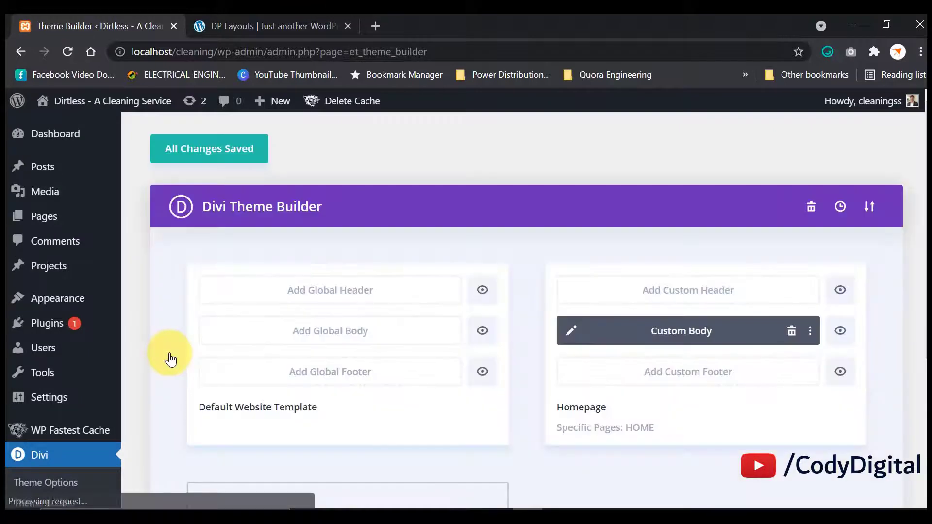
pyautogui.click(569, 330)
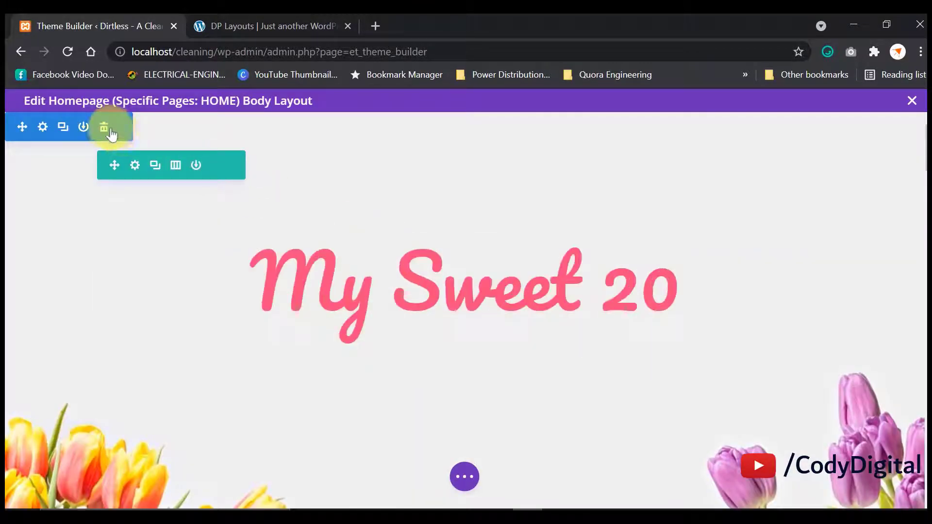
# - Delete all existing sections of the Homepage body layout, from the My Sweet 20 header through the RSVP form and the sections below it
pyautogui.click(105, 128)
pyautogui.click(105, 128)
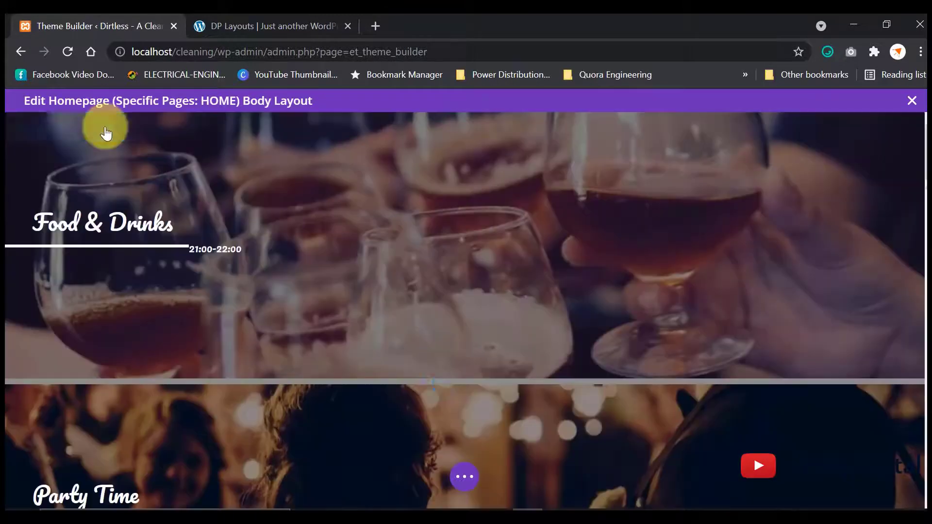
pyautogui.click(105, 128)
pyautogui.click(105, 128)
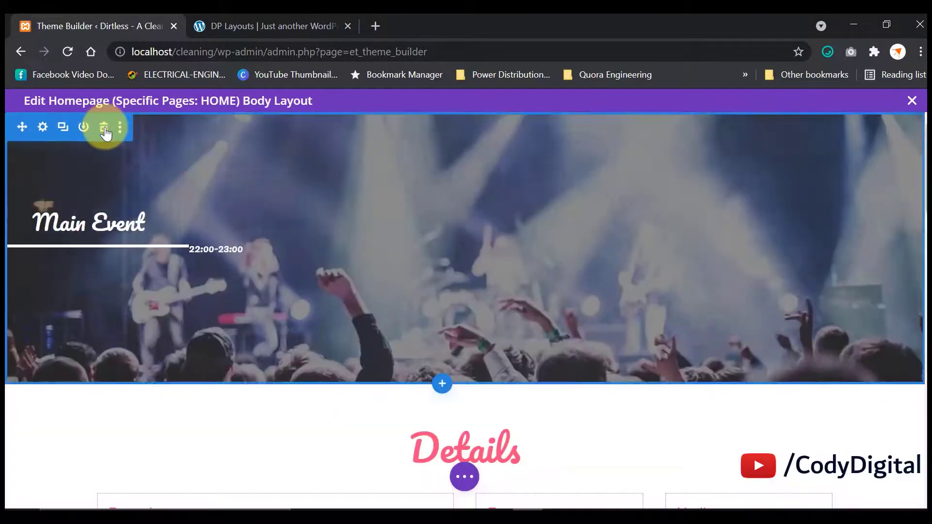
pyautogui.click(104, 128)
pyautogui.click(105, 128)
pyautogui.click(105, 128)
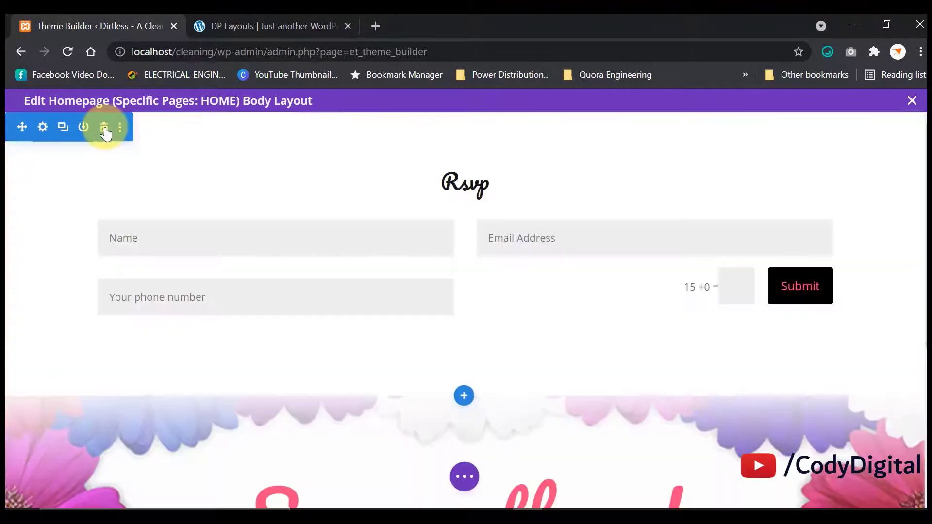
pyautogui.click(105, 128)
pyautogui.click(104, 128)
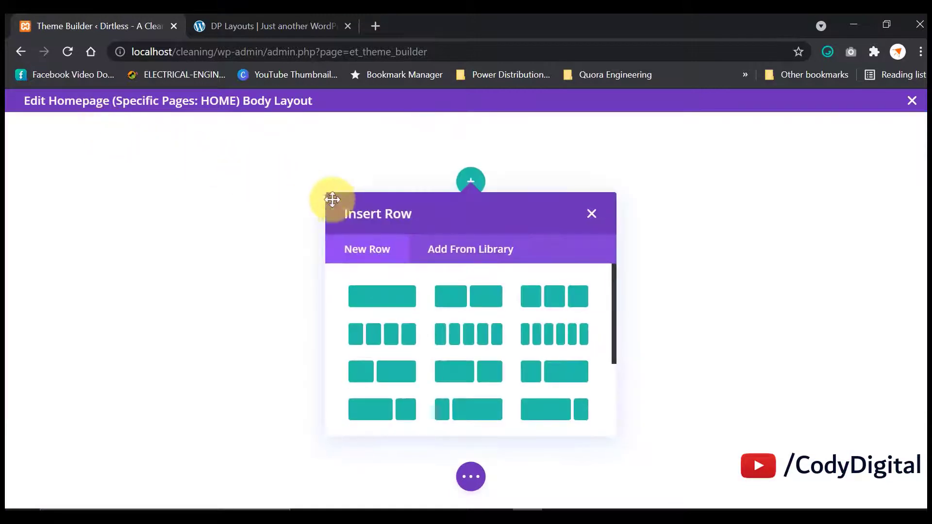
pyautogui.click(470, 250)
pyautogui.click(591, 214)
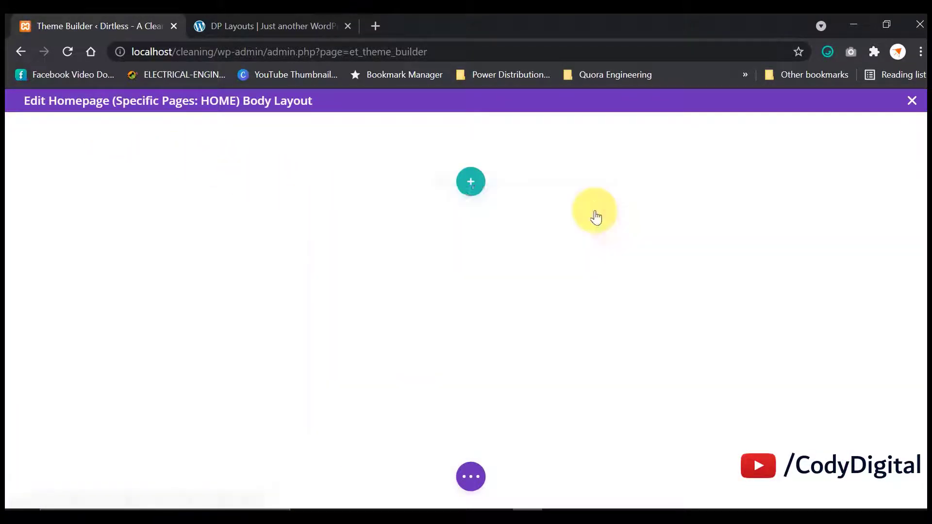
pyautogui.click(469, 250)
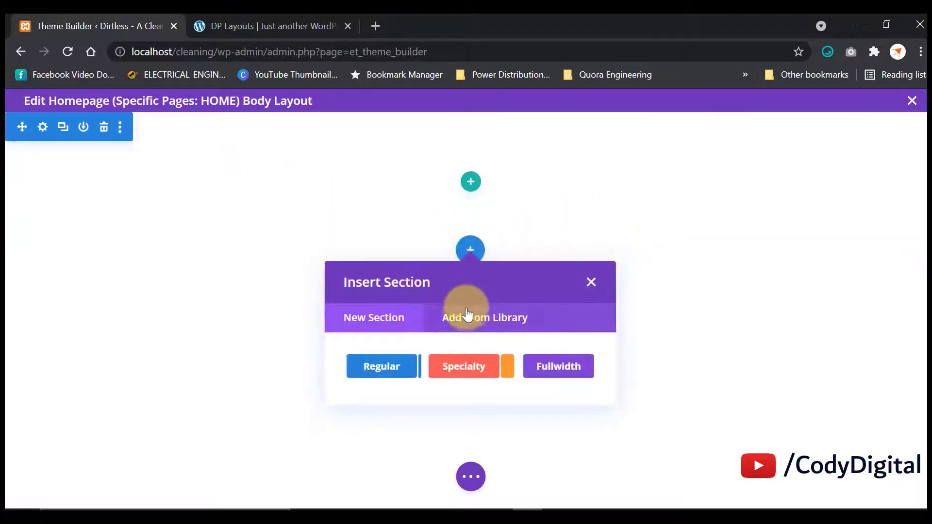
pyautogui.click(467, 320)
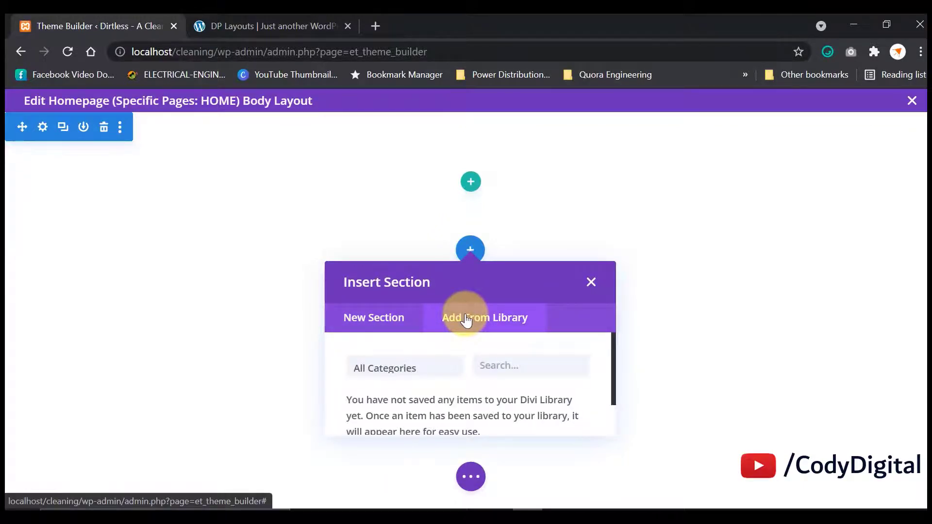
pyautogui.moveTo(612, 371); pyautogui.dragTo(610, 342)
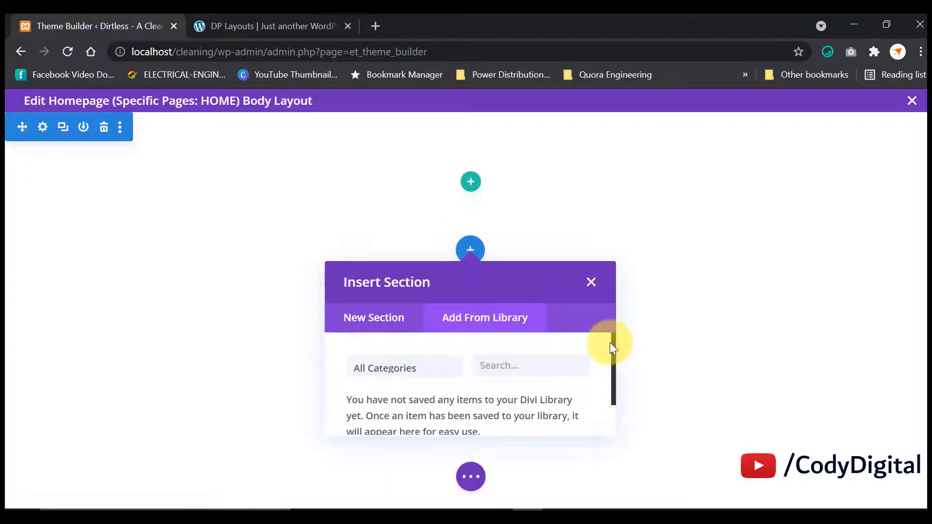
pyautogui.click(591, 283)
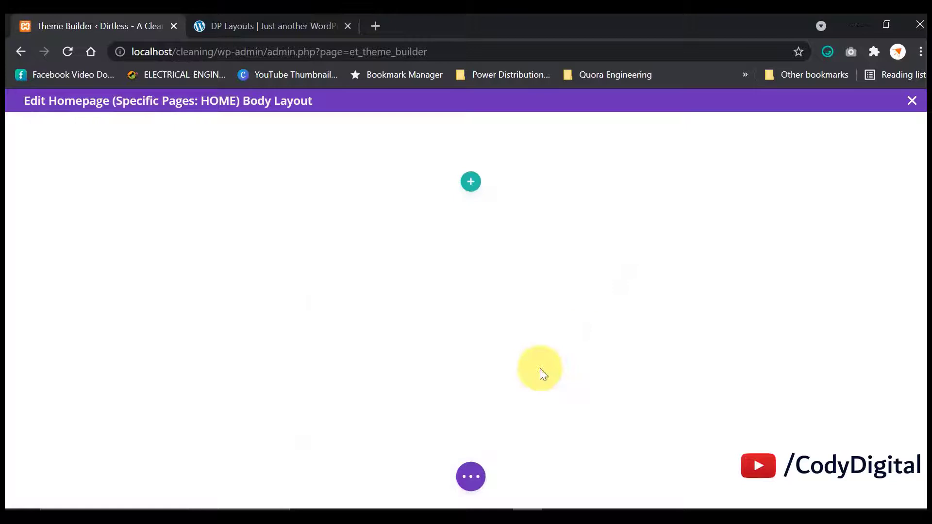
# - Load the saved layout Style 1 from the library into the empty Homepage body and look through its modules
pyautogui.click(470, 481)
pyautogui.click(323, 477)
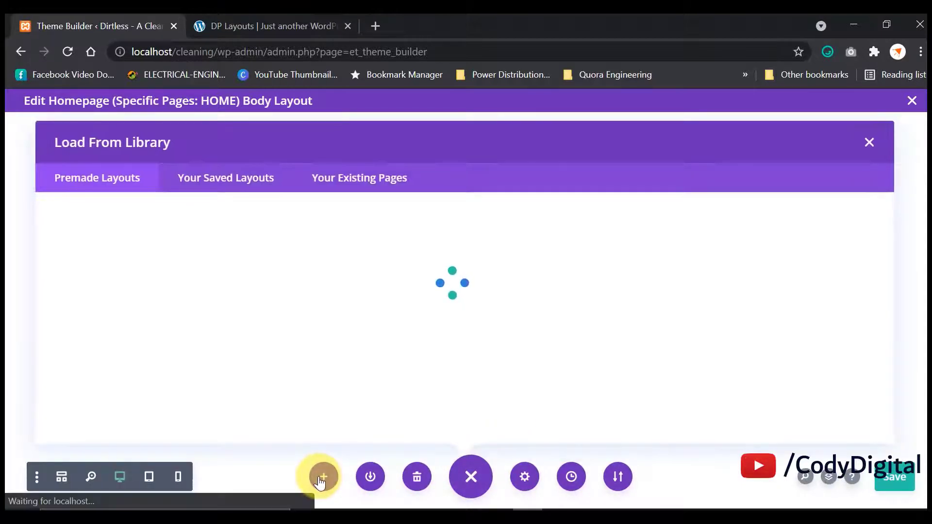
pyautogui.click(247, 185)
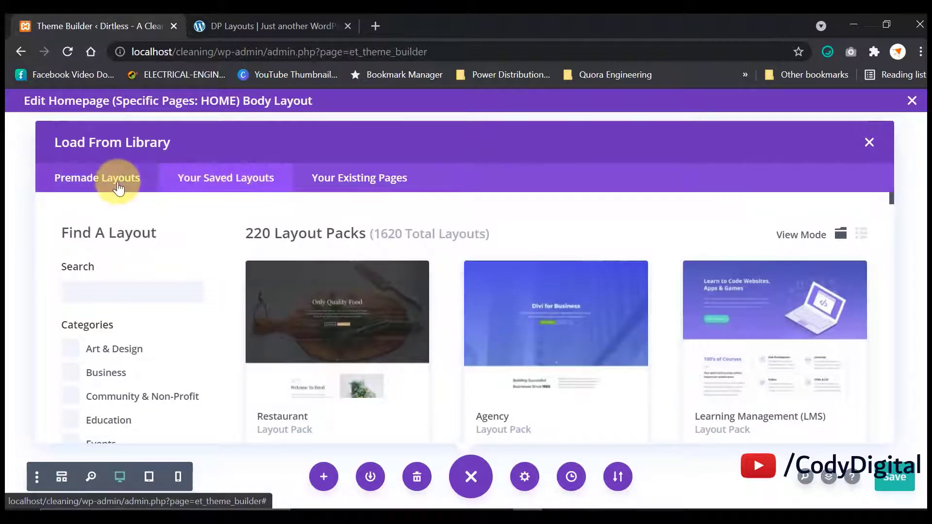
pyautogui.click(208, 180)
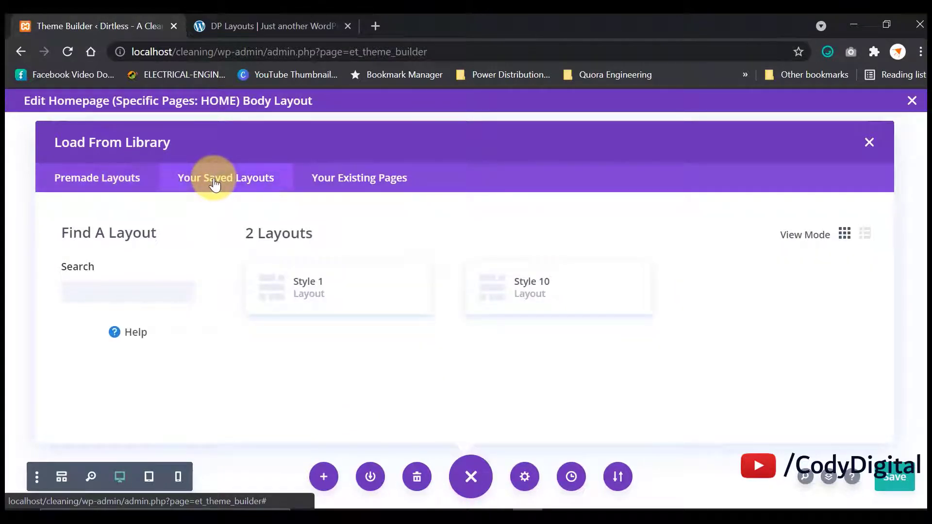
pyautogui.click(339, 287)
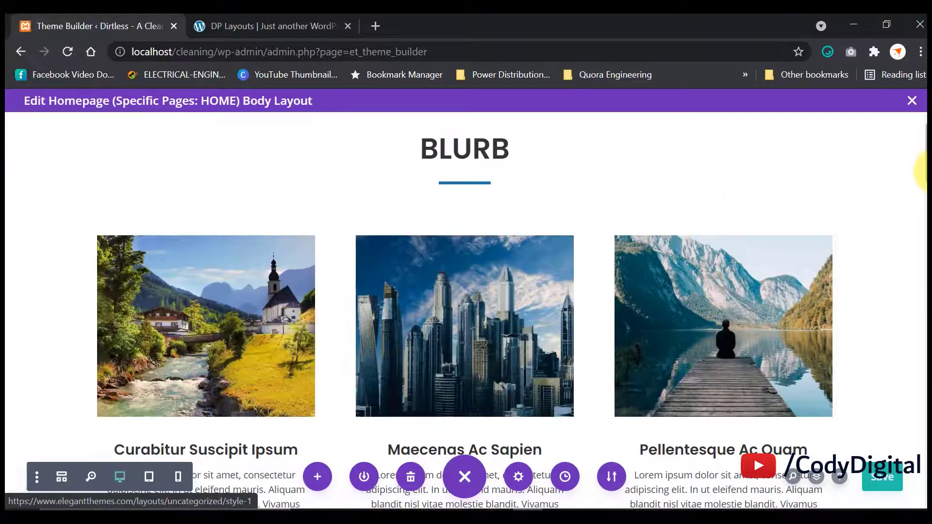
pyautogui.scroll(-2, 923, 187)
pyautogui.moveTo(922, 187); pyautogui.dragTo(919, 486)
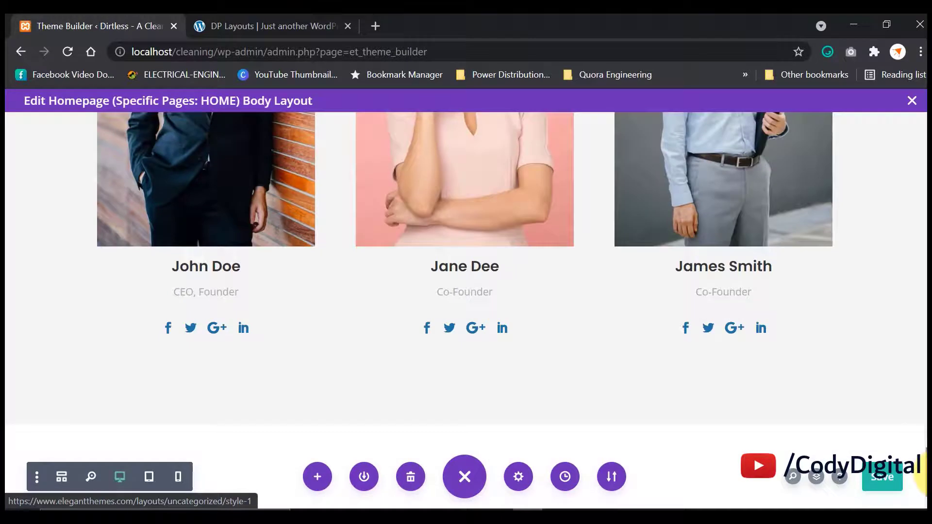
pyautogui.click(464, 426)
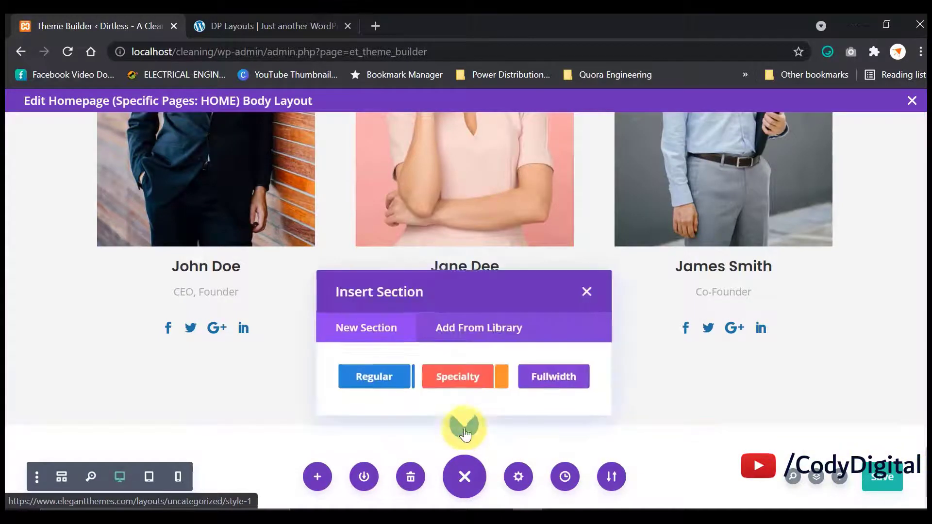
pyautogui.click(465, 329)
pyautogui.click(584, 216)
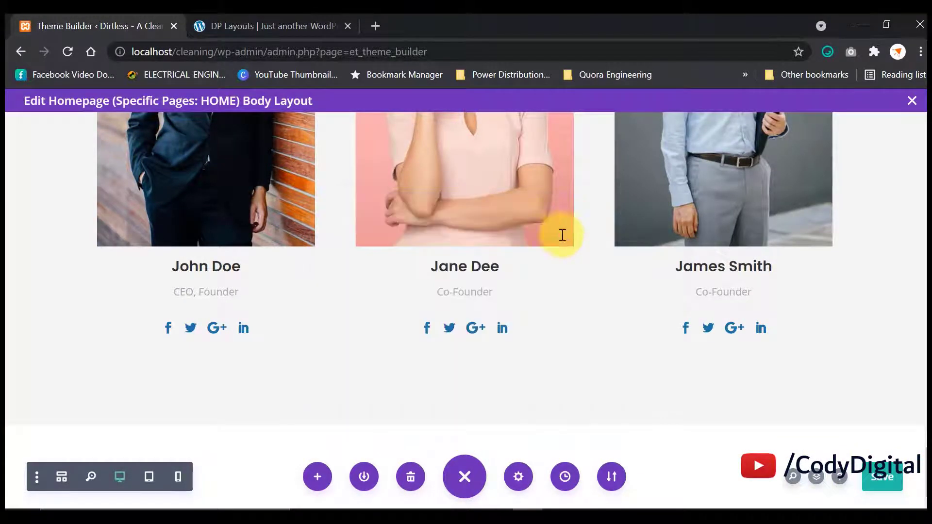
# - Load the saved layout Style 10 into the Homepage body, replacing the existing content, and save the body layout
pyautogui.click(317, 477)
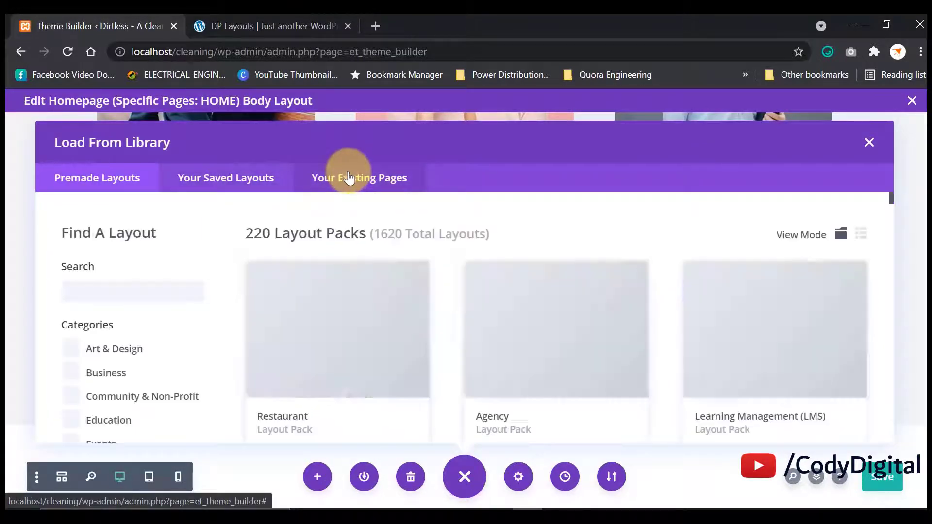
pyautogui.click(268, 184)
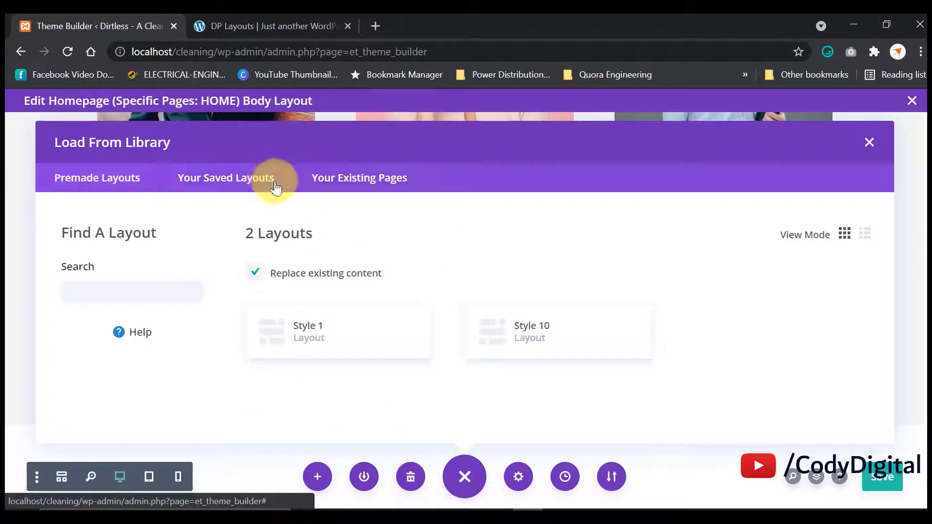
pyautogui.click(518, 333)
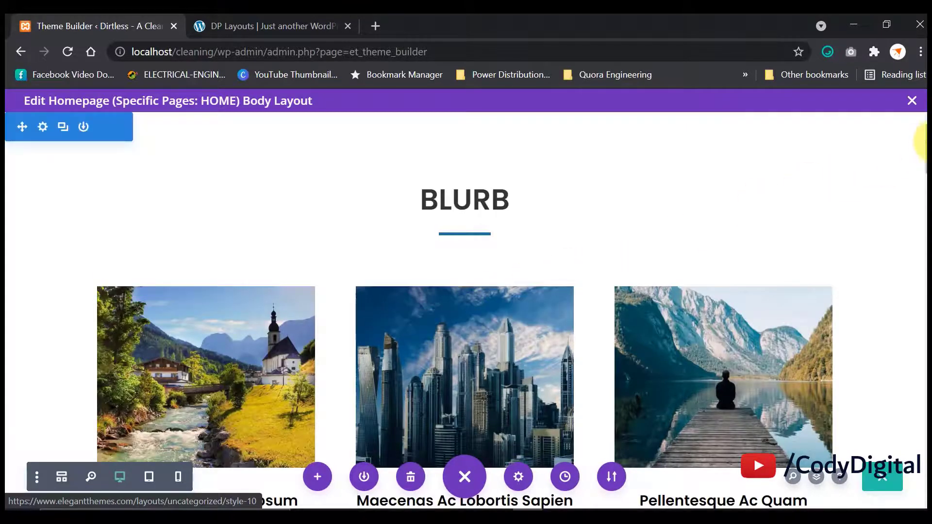
pyautogui.scroll(-2, 926, 183)
pyautogui.moveTo(925, 182); pyautogui.dragTo(918, 485)
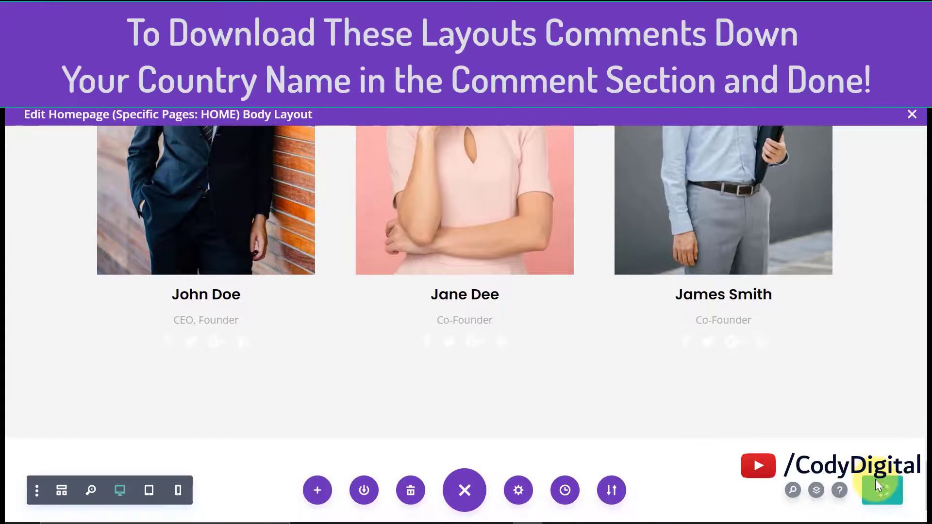
pyautogui.click(875, 465)
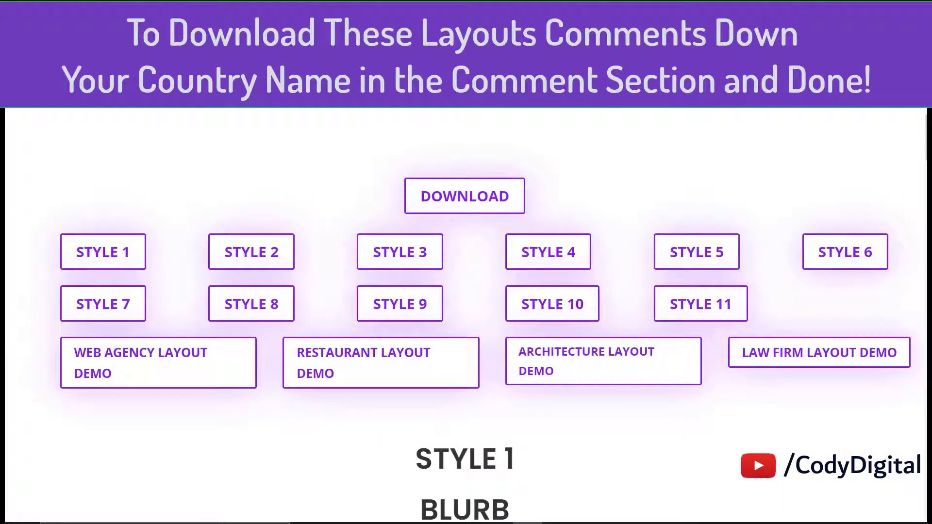
# - Examine the Style 1 Blurb and Image modules on the DP Layouts demo page, enlarging the Image module's photo
pyautogui.moveTo(916, 129); pyautogui.dragTo(918, 170)
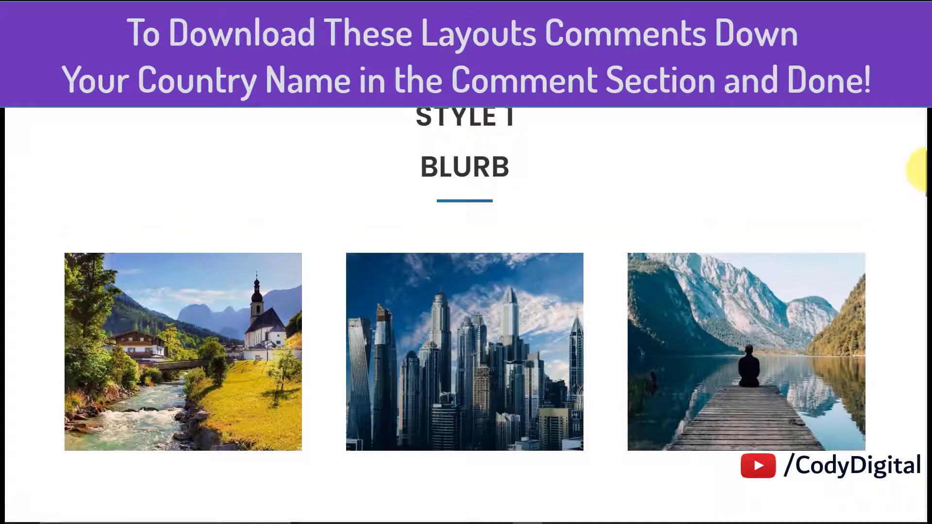
pyautogui.doubleClick(459, 173)
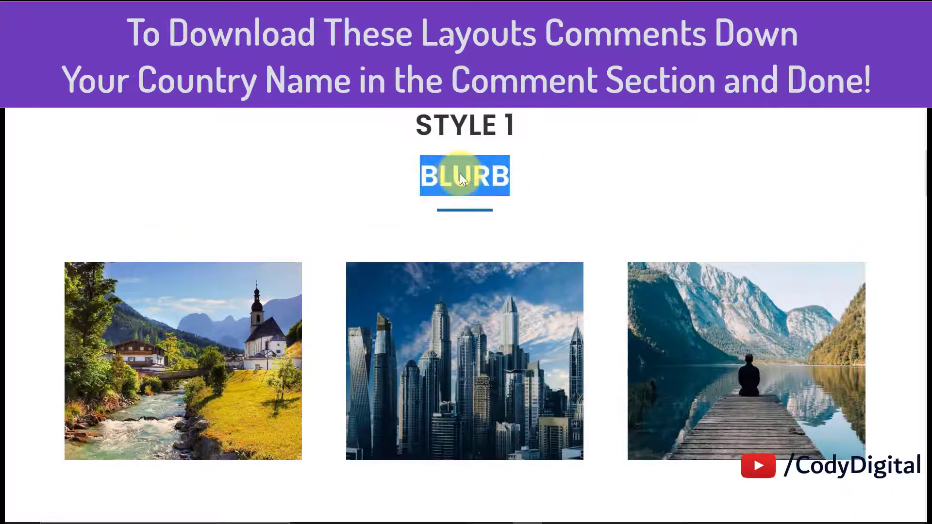
pyautogui.click(469, 341)
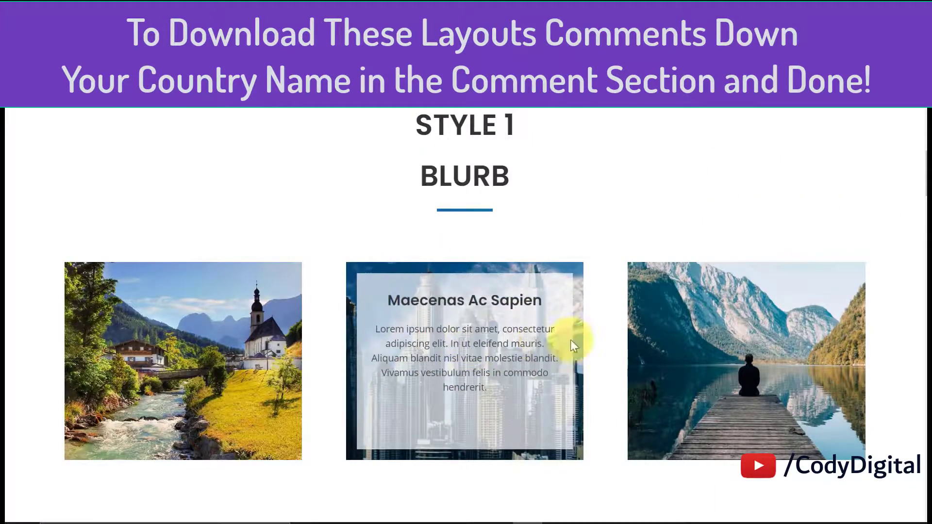
pyautogui.moveTo(922, 175); pyautogui.dragTo(915, 207)
pyautogui.tripleClick(536, 247)
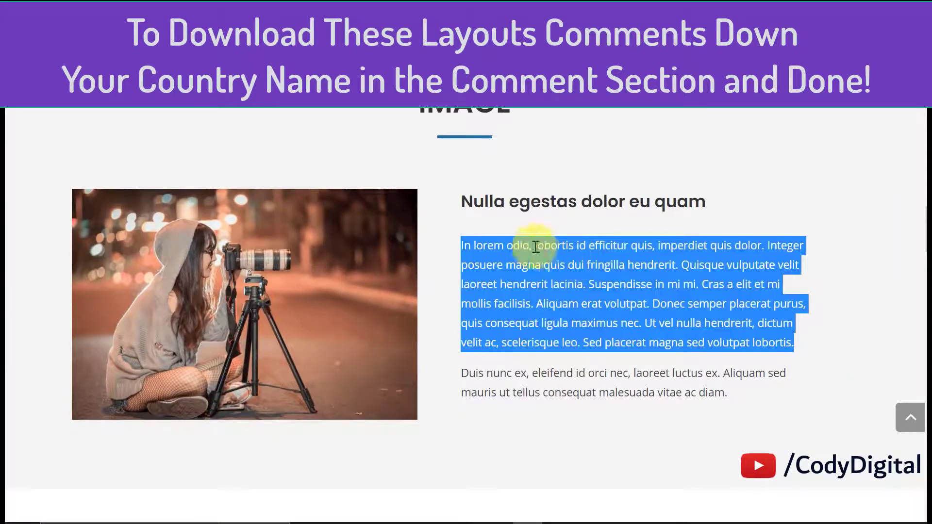
pyautogui.click(440, 221)
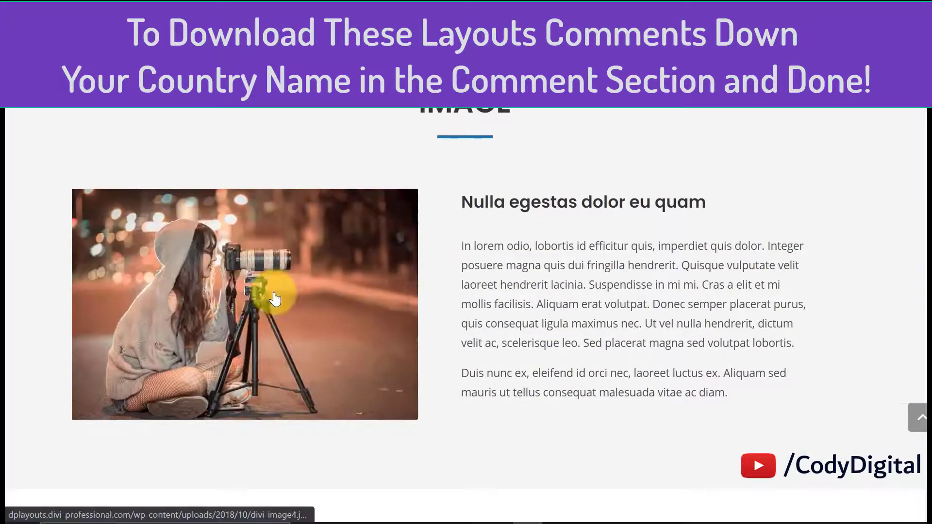
pyautogui.click(274, 298)
pyautogui.click(141, 284)
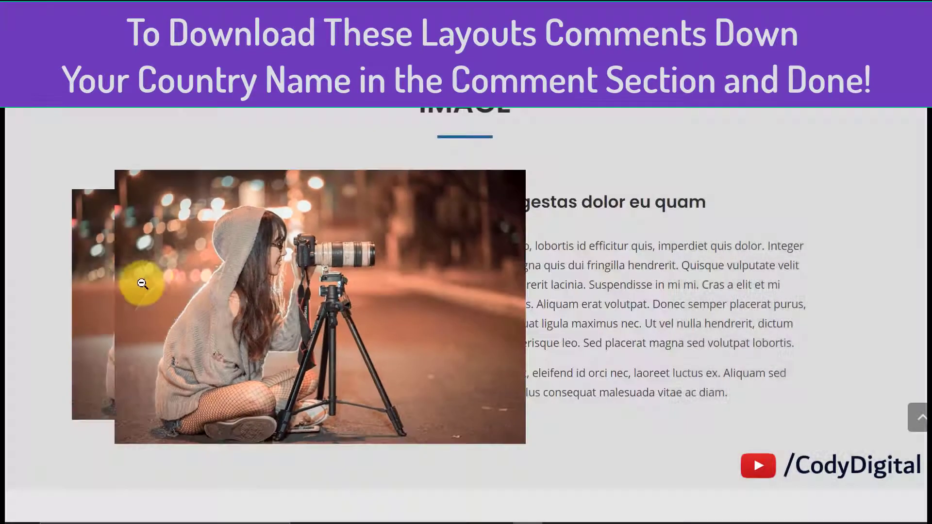
# - Browse the demo's Gallery and portfolio grid, open the link on the laptop portfolio item, and return to the demo page
pyautogui.moveTo(922, 228); pyautogui.dragTo(924, 281)
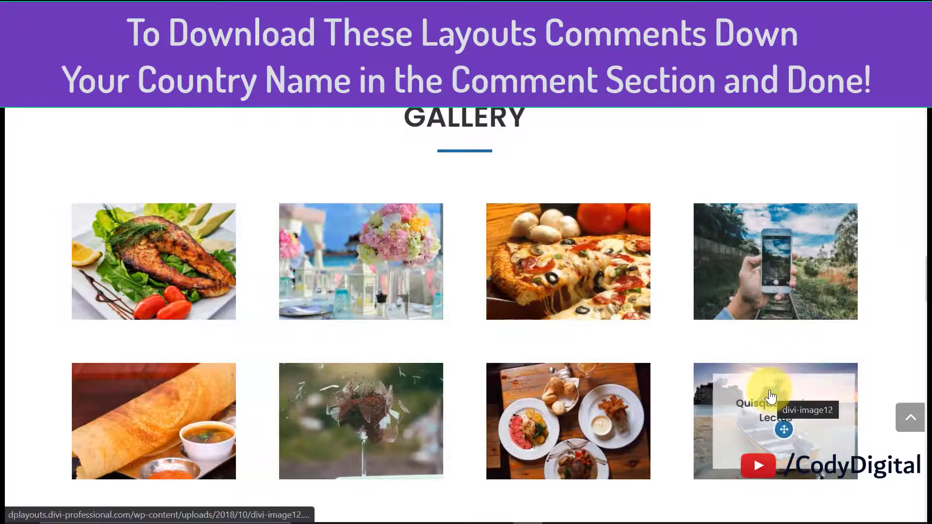
pyautogui.moveTo(923, 287); pyautogui.dragTo(924, 340)
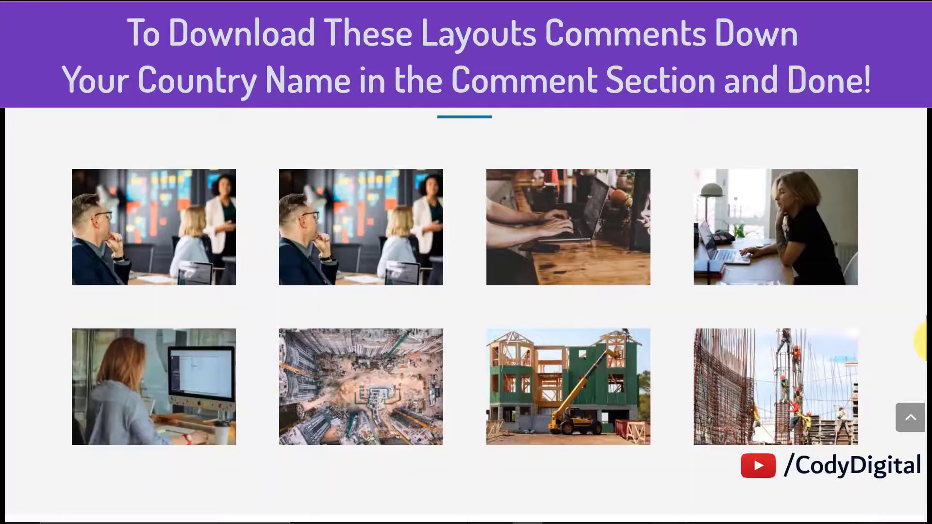
pyautogui.click(573, 227)
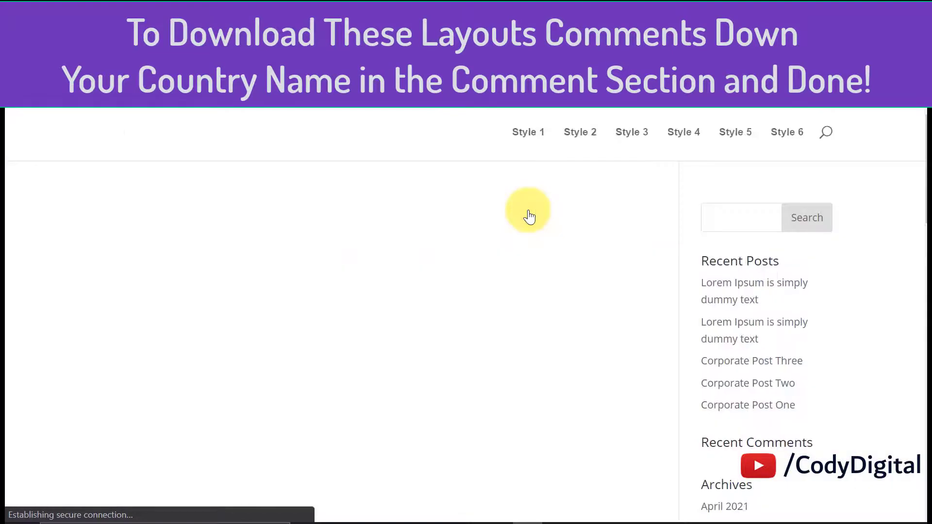
pyautogui.scroll(-8, 923, 253)
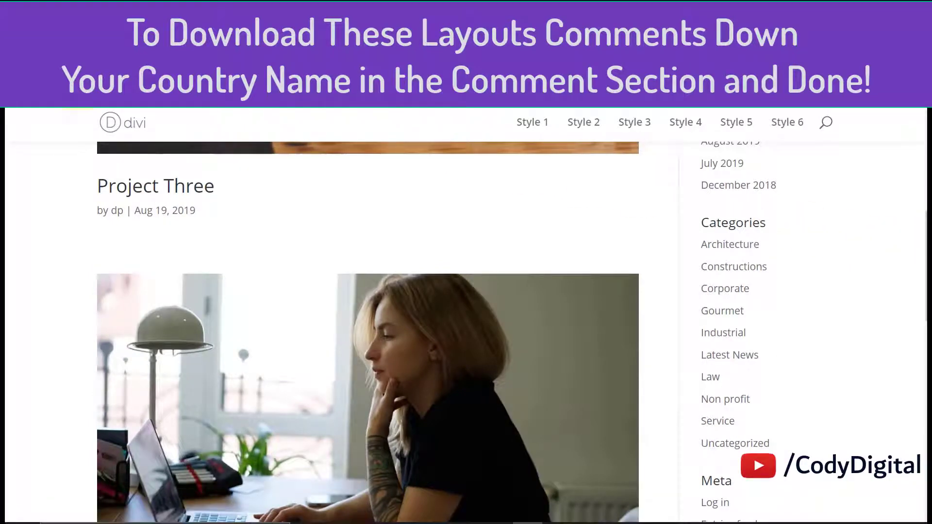
pyautogui.hotkey('alt', 'Left')
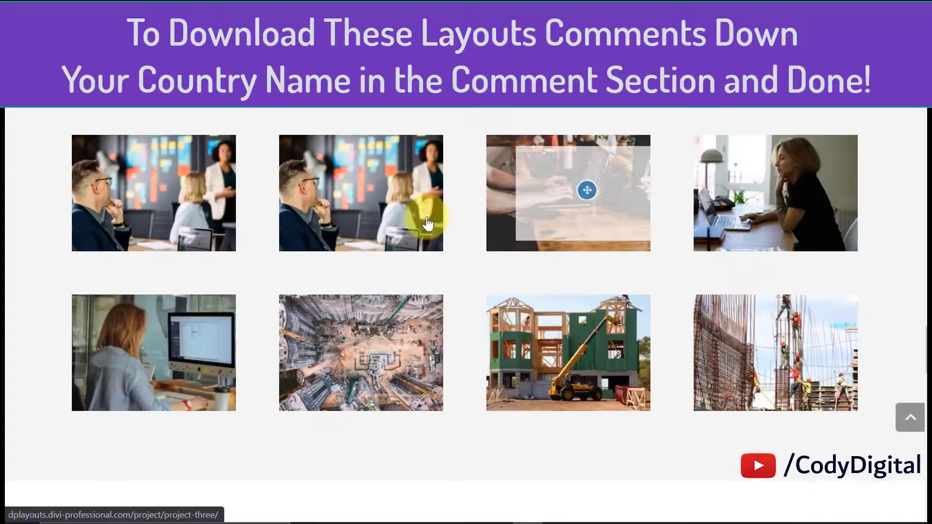
# - Filter the demo's Filterable Portfolio by Web Design, Architecture / Design, Service, Manufacturing, Gourmet, Gas and Consulting
pyautogui.scroll(4, 921, 330)
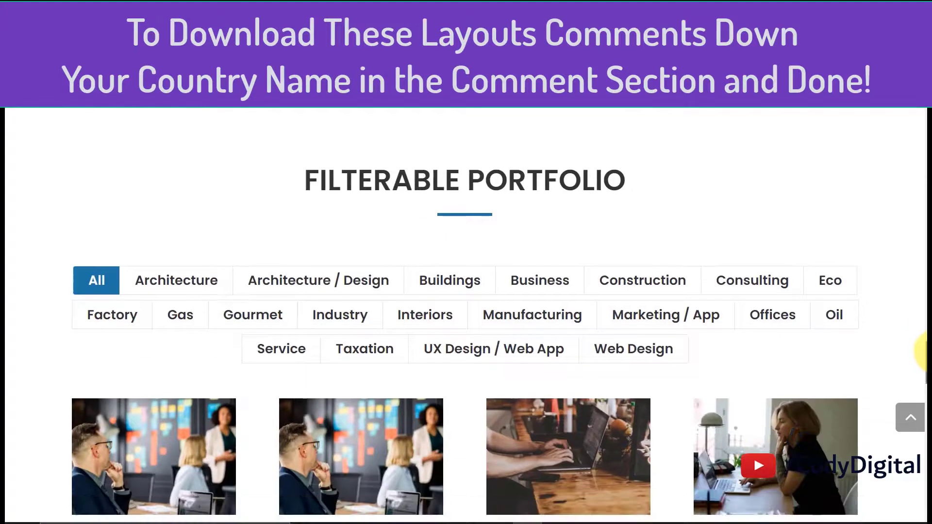
pyautogui.tripleClick(476, 143)
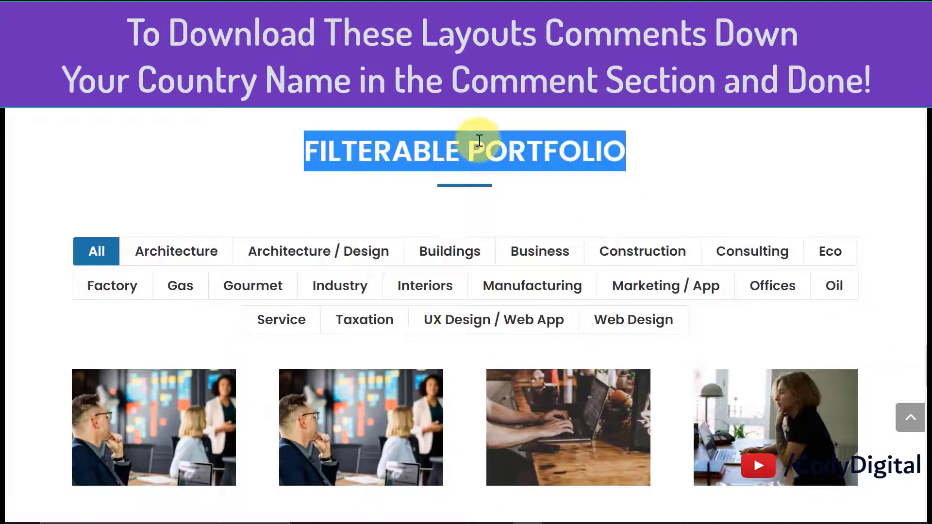
pyautogui.click(662, 216)
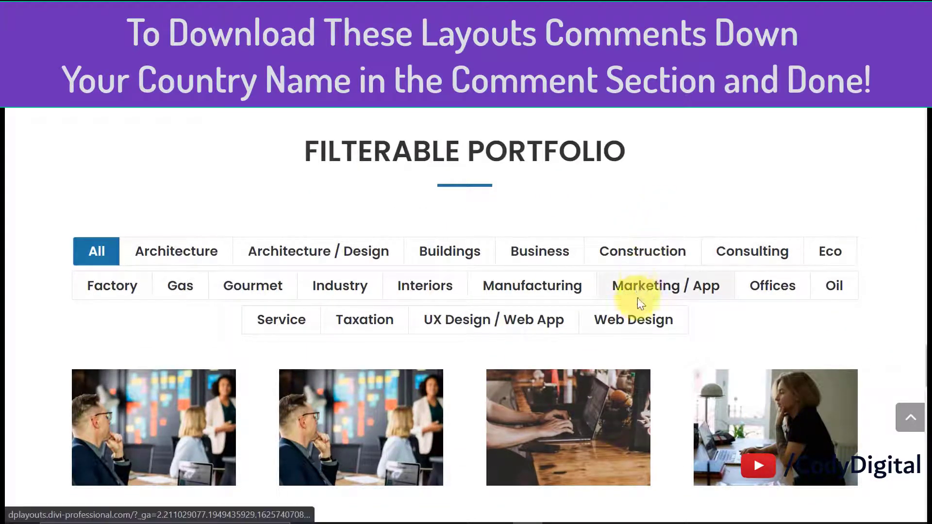
pyautogui.click(634, 321)
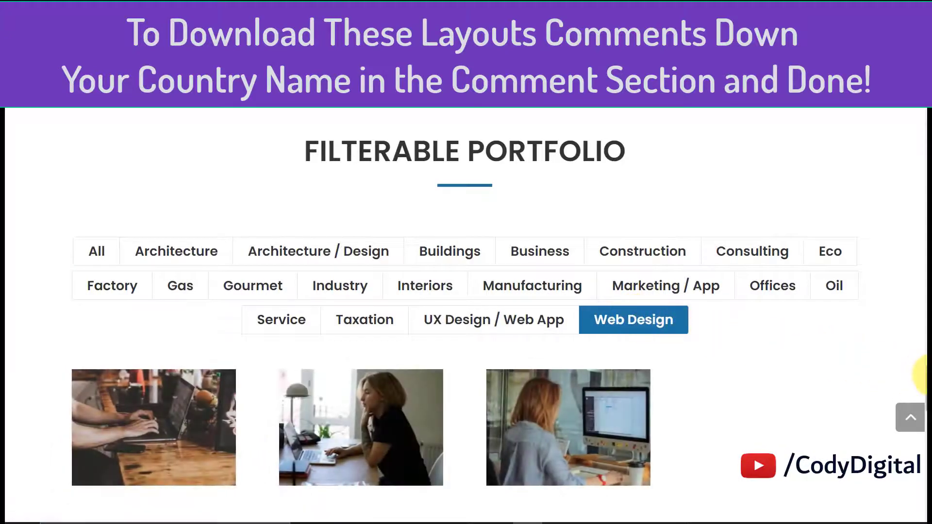
pyautogui.scroll(-2, 922, 376)
pyautogui.click(324, 189)
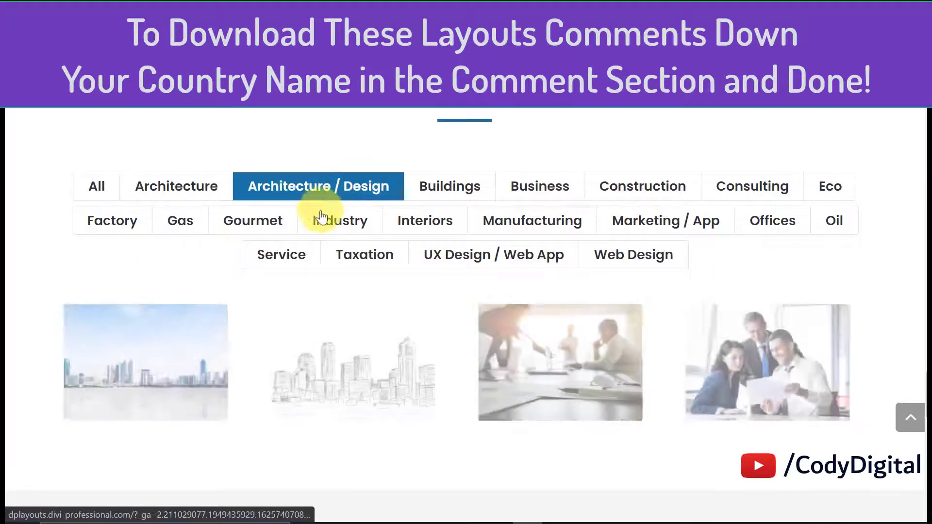
pyautogui.click(300, 261)
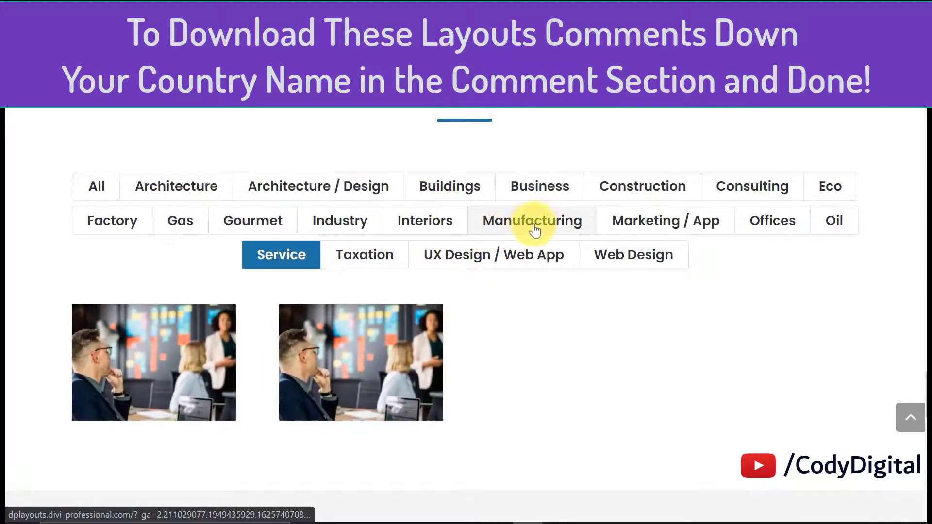
pyautogui.click(544, 227)
pyautogui.click(254, 224)
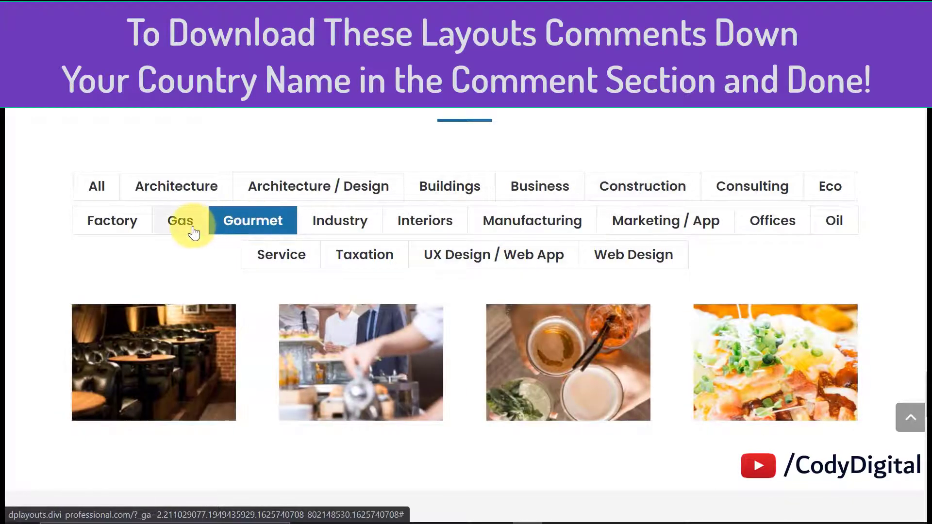
pyautogui.click(194, 230)
pyautogui.click(779, 199)
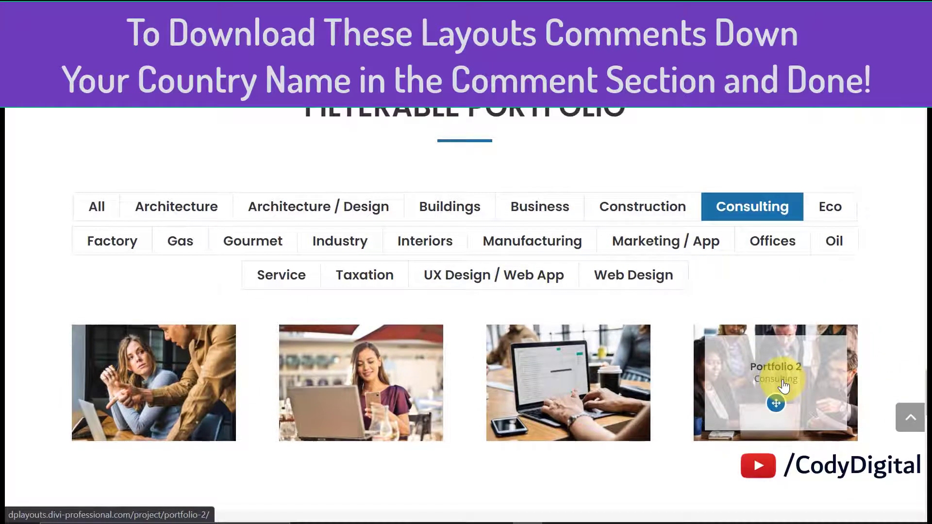
# - View the Portfolio 2 project page, then return to the demo and examine the Team section's hover effect
pyautogui.click(741, 400)
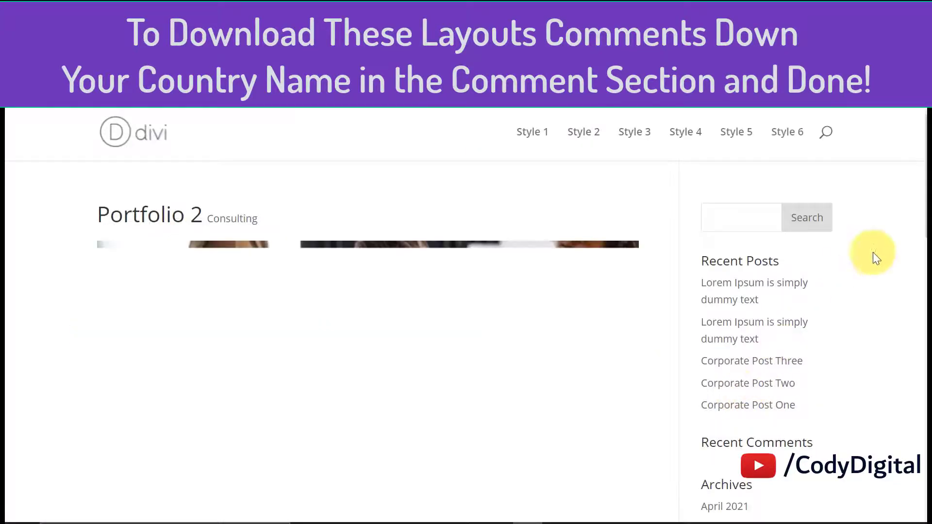
pyautogui.moveTo(926, 184); pyautogui.dragTo(925, 317)
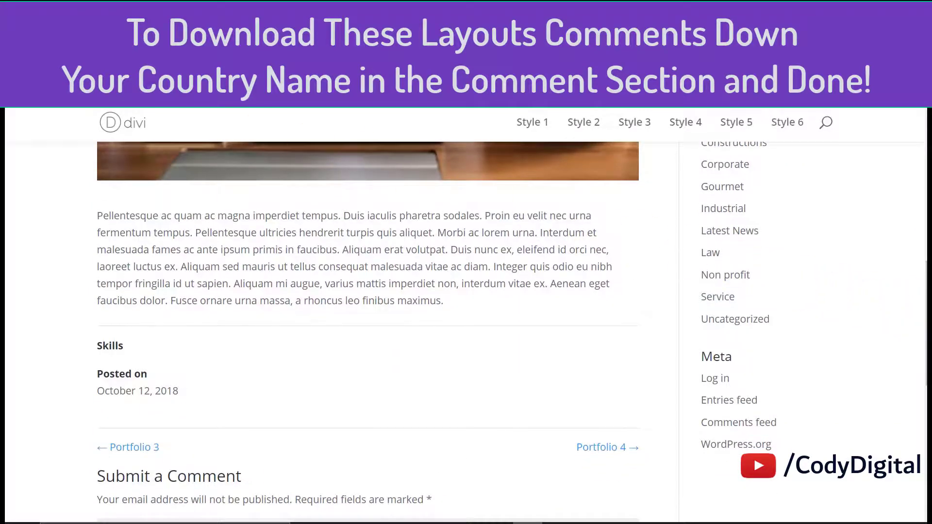
pyautogui.hotkey('alt', 'Left')
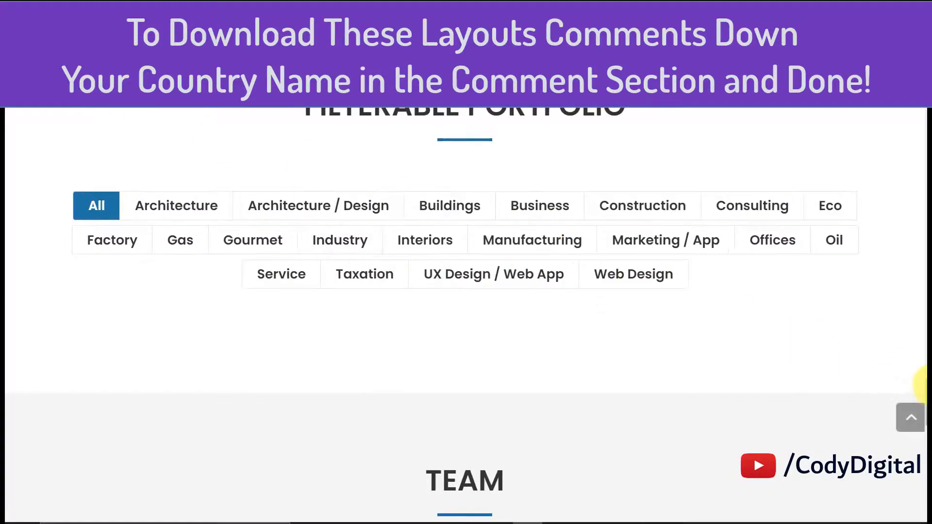
pyautogui.moveTo(925, 386); pyautogui.dragTo(925, 442)
pyautogui.scroll(-4, 734, 390)
pyautogui.moveTo(734, 390)
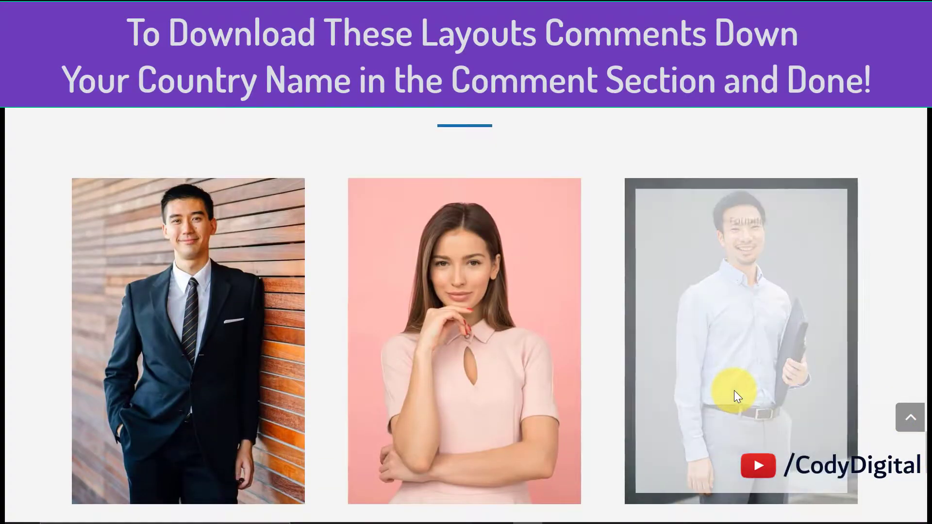